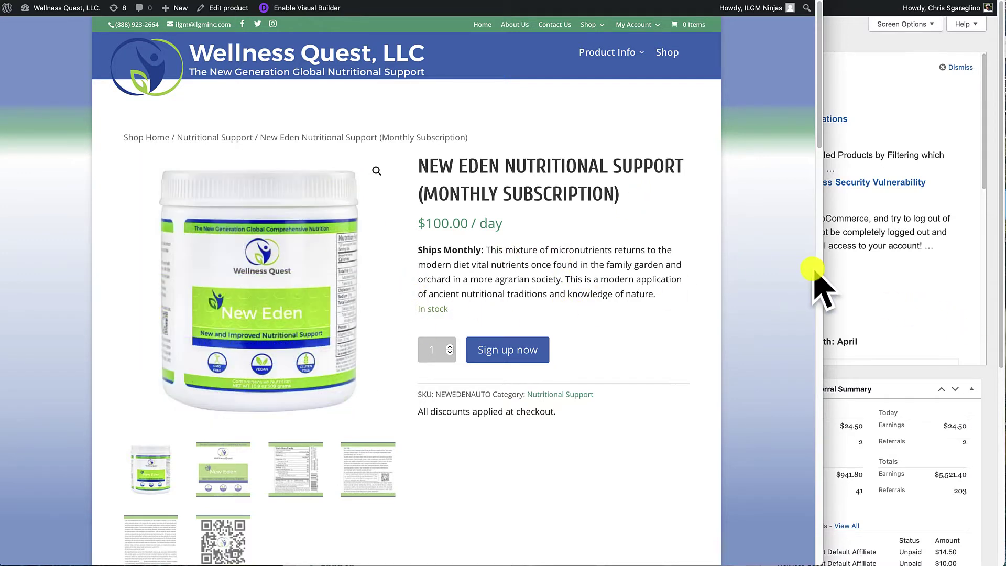
# - From the All Products list, open New Eden Nutritional Support (Monthly Subscription) for editing
pyautogui.click(950, 287)
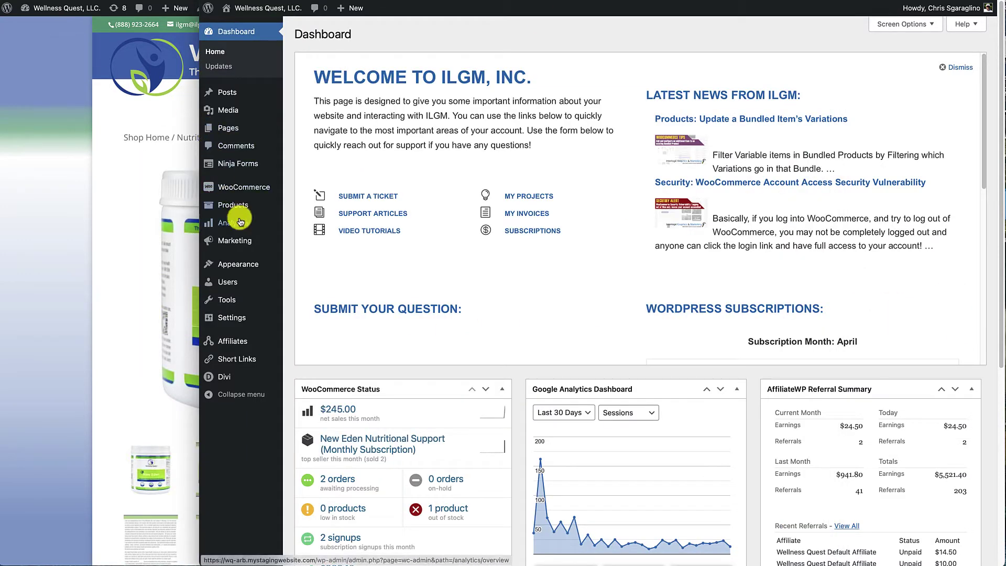
pyautogui.moveTo(241, 192)
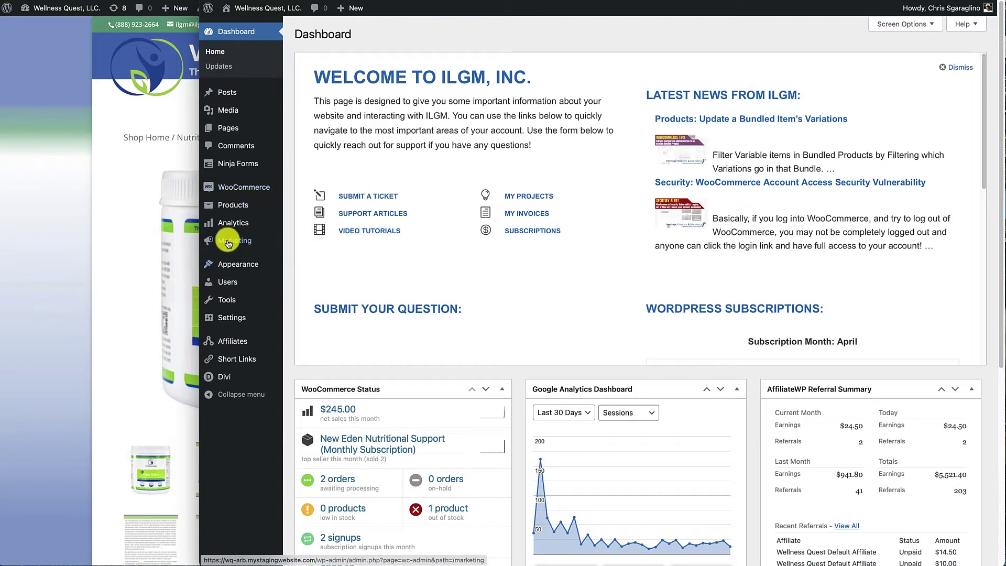
pyautogui.click(312, 206)
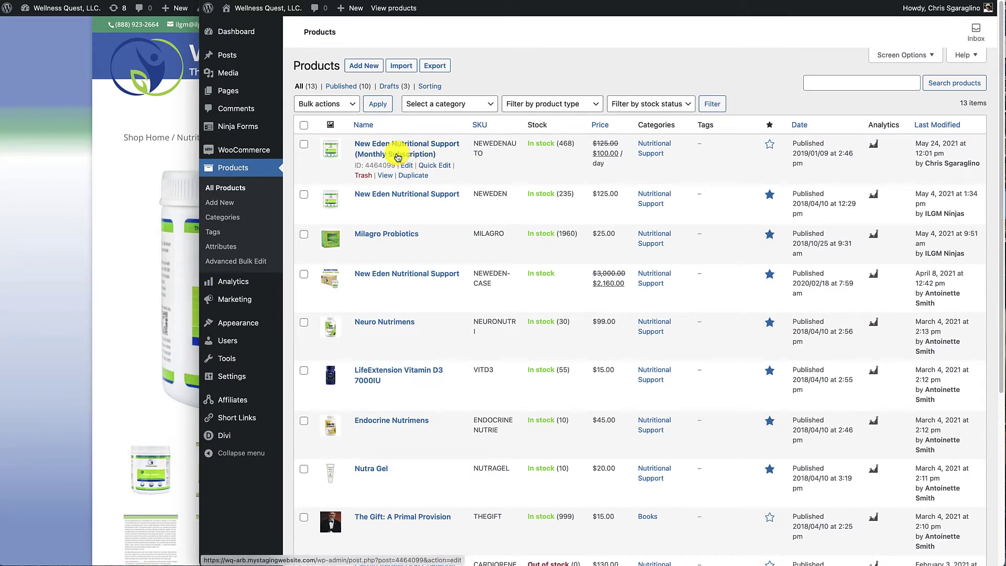
pyautogui.click(397, 156)
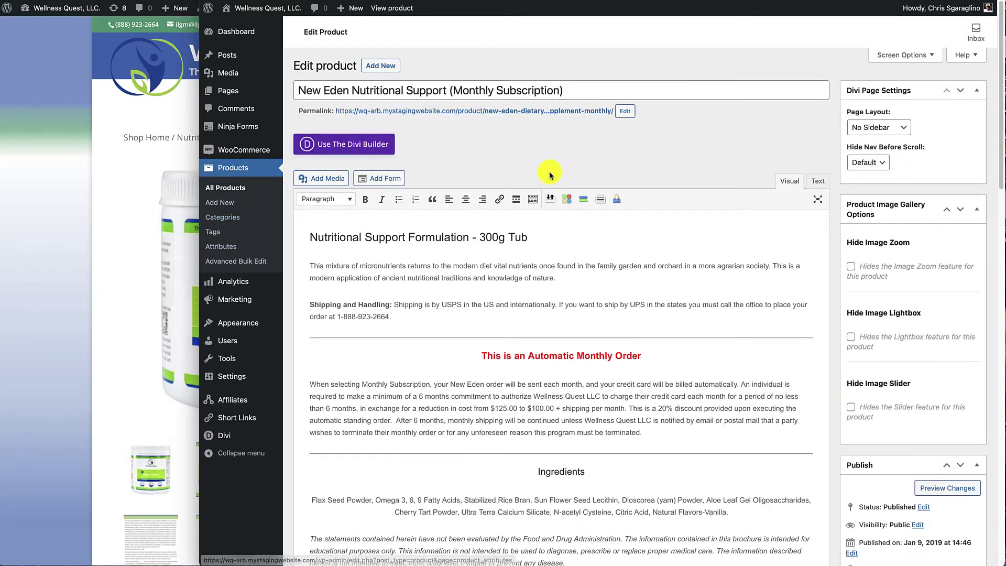
pyautogui.scroll(-10, 565, 159)
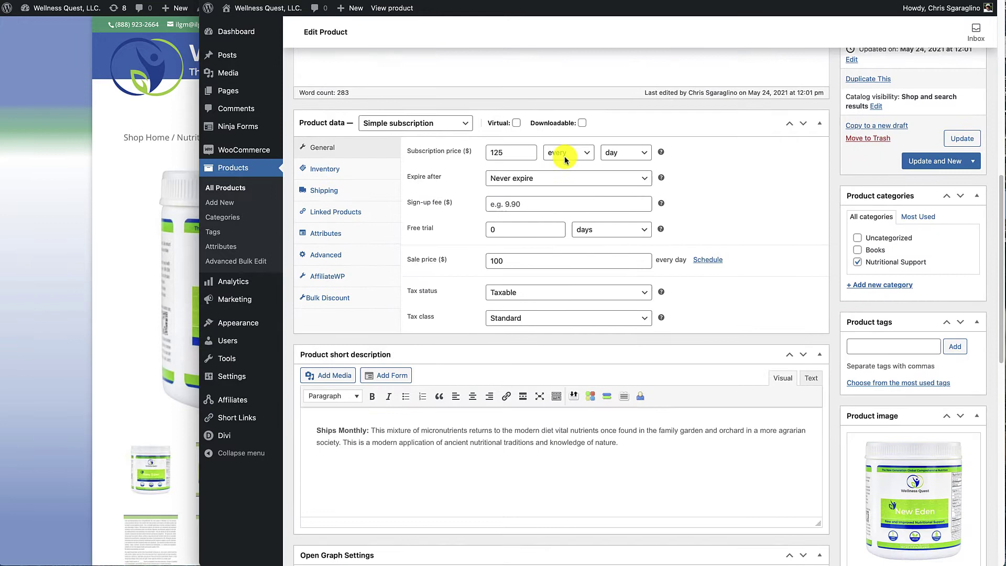
pyautogui.moveTo(426, 113)
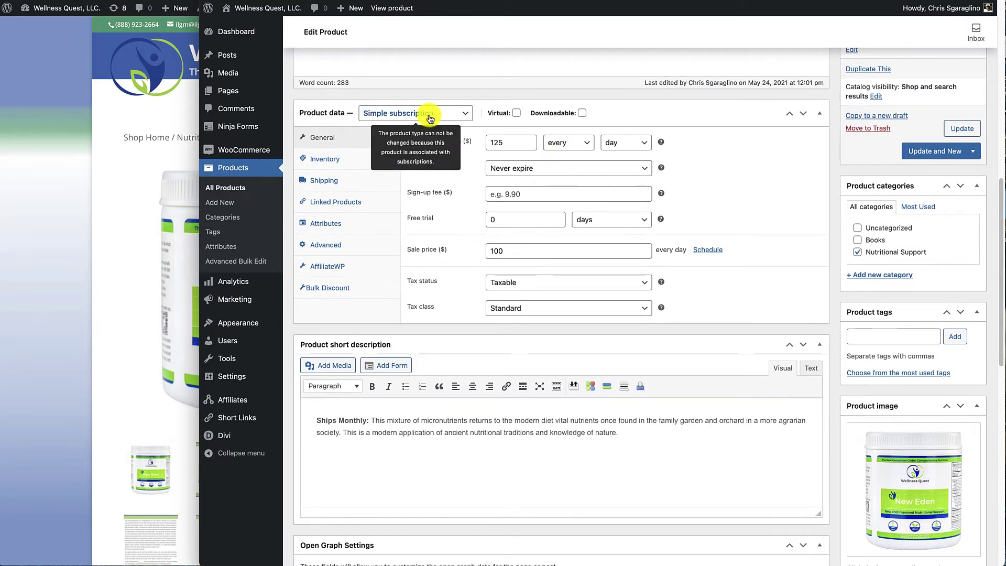
pyautogui.click(467, 114)
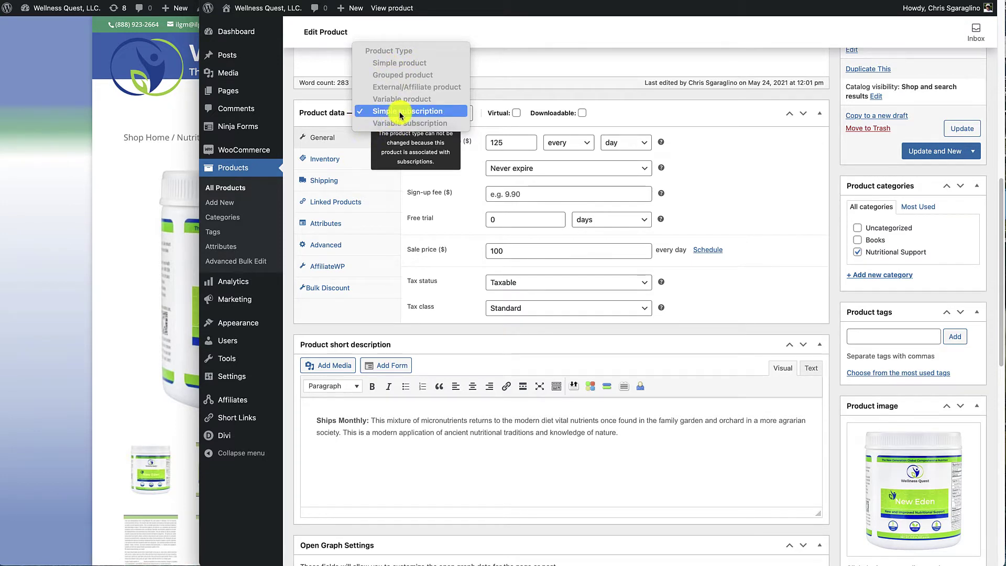
pyautogui.click(755, 159)
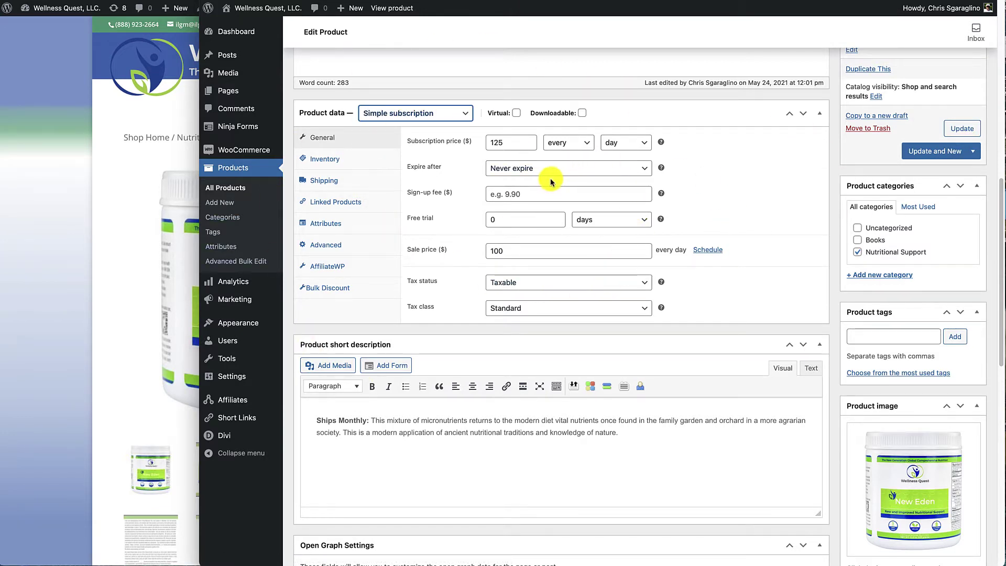
# - Return to the admin window and show the WooCommerce Subscriptions list with its Active and Pending Cancellation entries
pyautogui.click(60, 140)
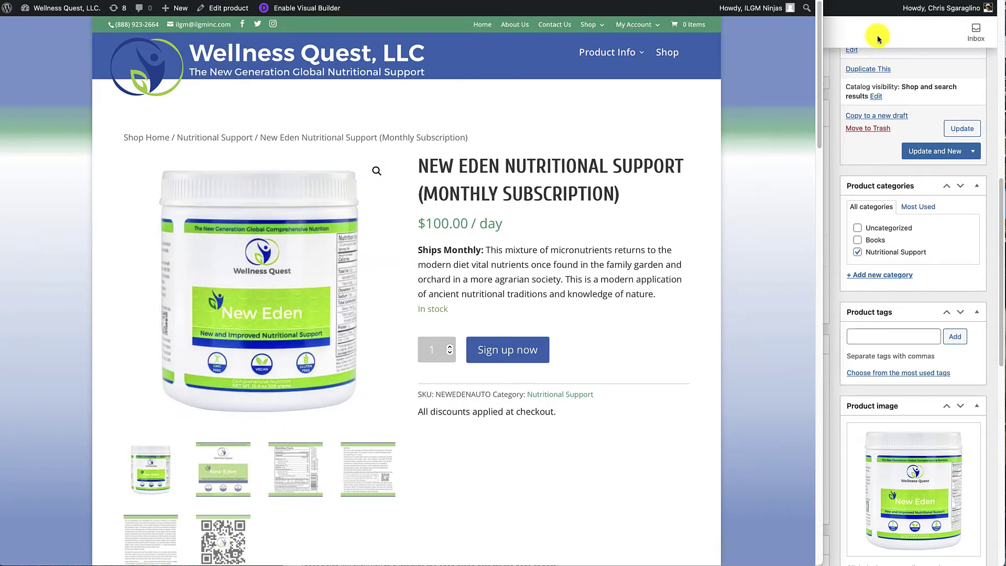
pyautogui.click(937, 72)
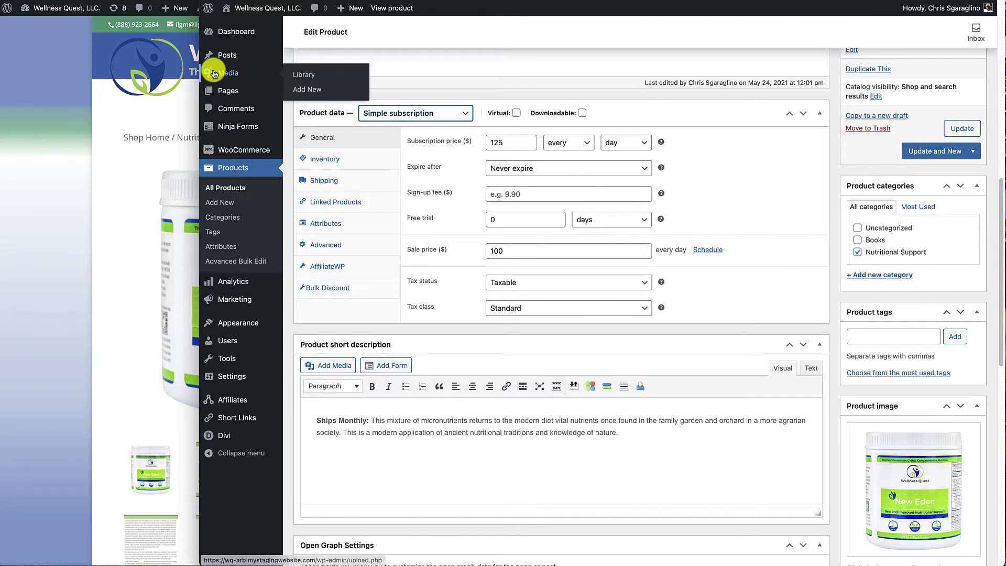
pyautogui.moveTo(246, 155)
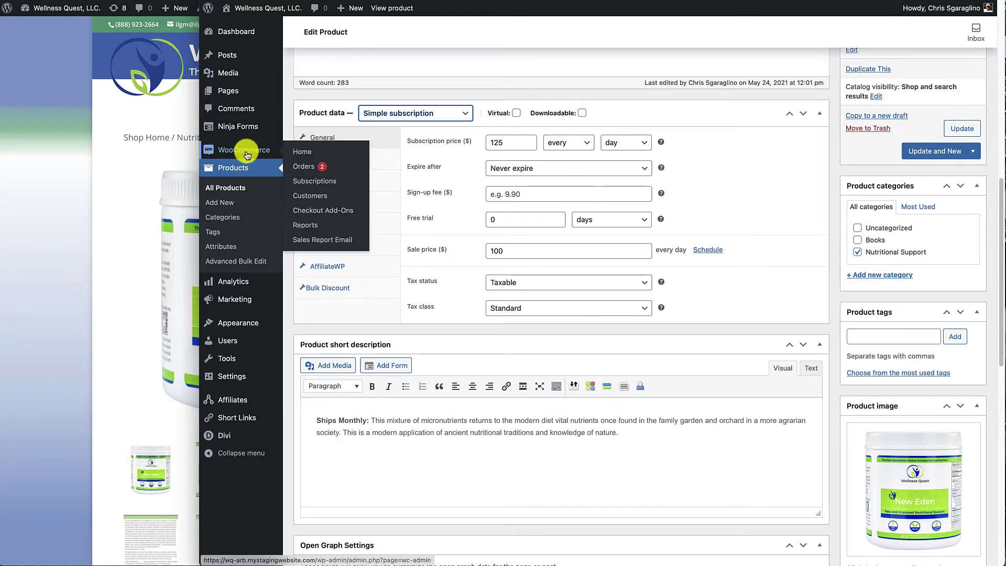
pyautogui.click(307, 183)
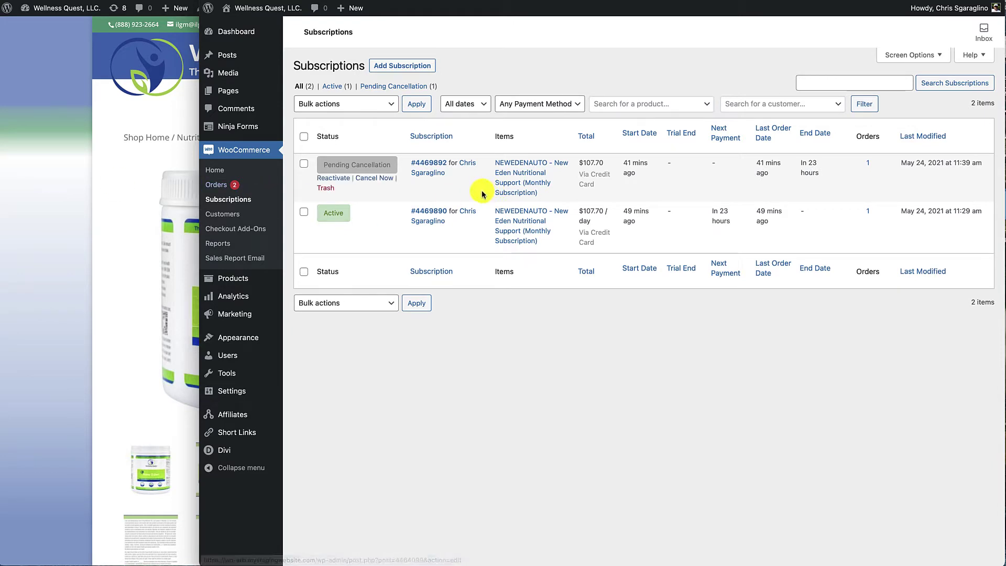
# - Cancel the Pending Cancellation subscription immediately, then view the Active subscription's details
pyautogui.click(369, 177)
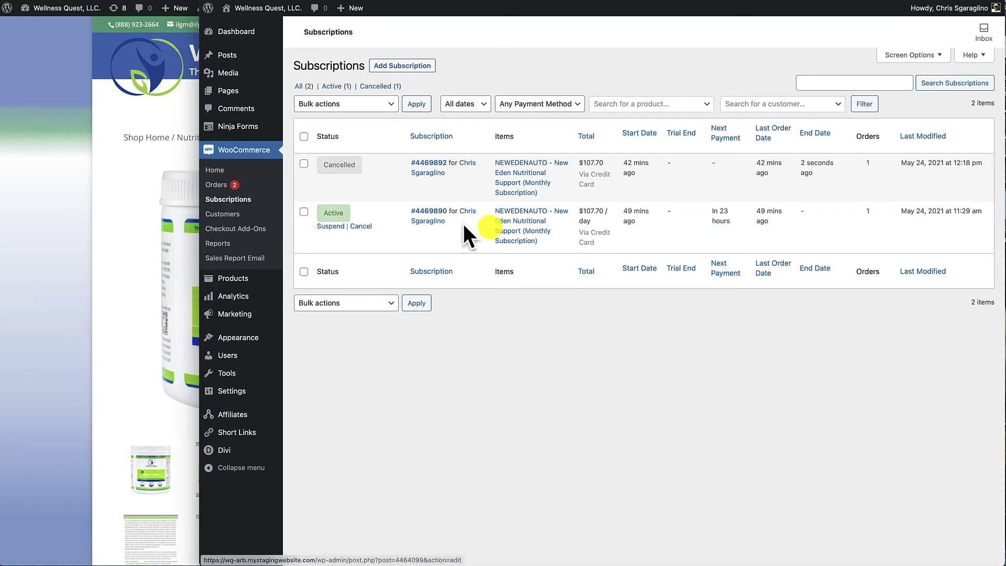
pyautogui.moveTo(422, 219)
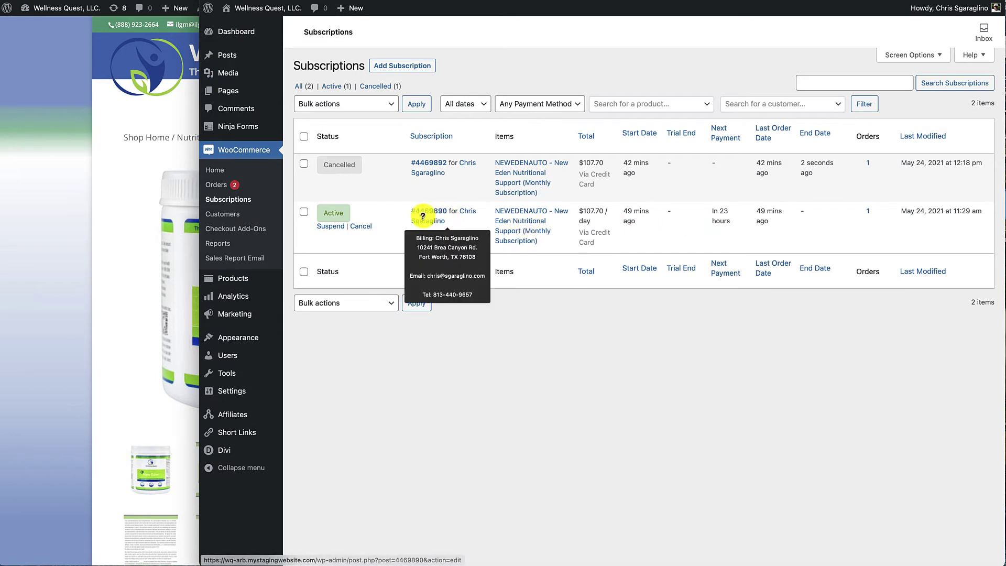
pyautogui.click(348, 218)
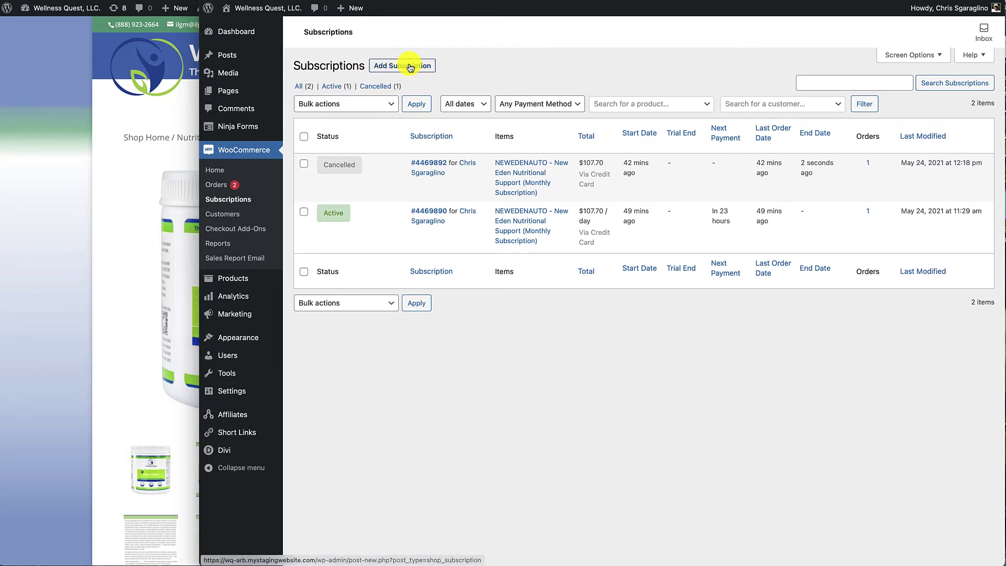
# - Start a blank Add New Subscription form (#4469894) and focus its Customer search field
pyautogui.click(410, 66)
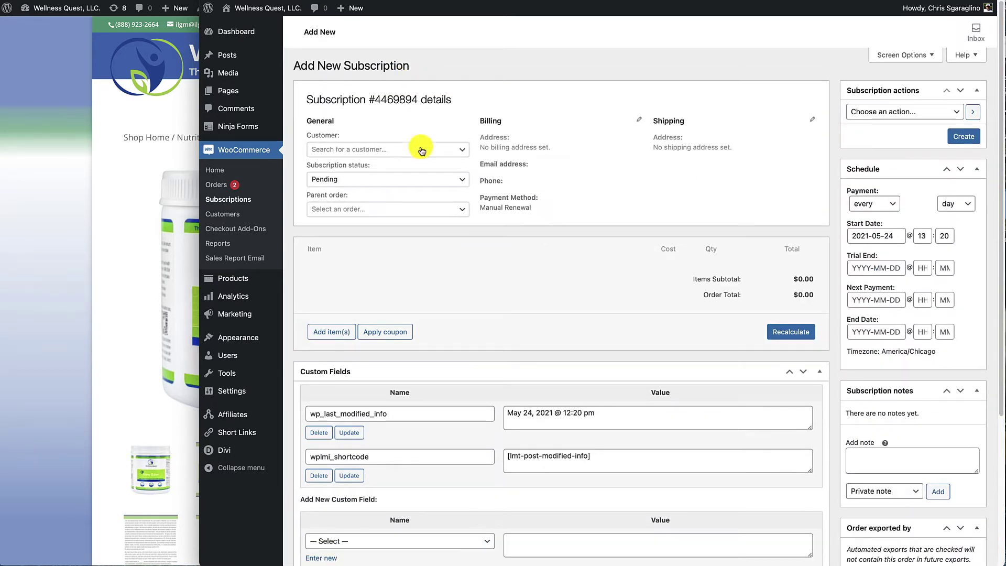
pyautogui.click(463, 152)
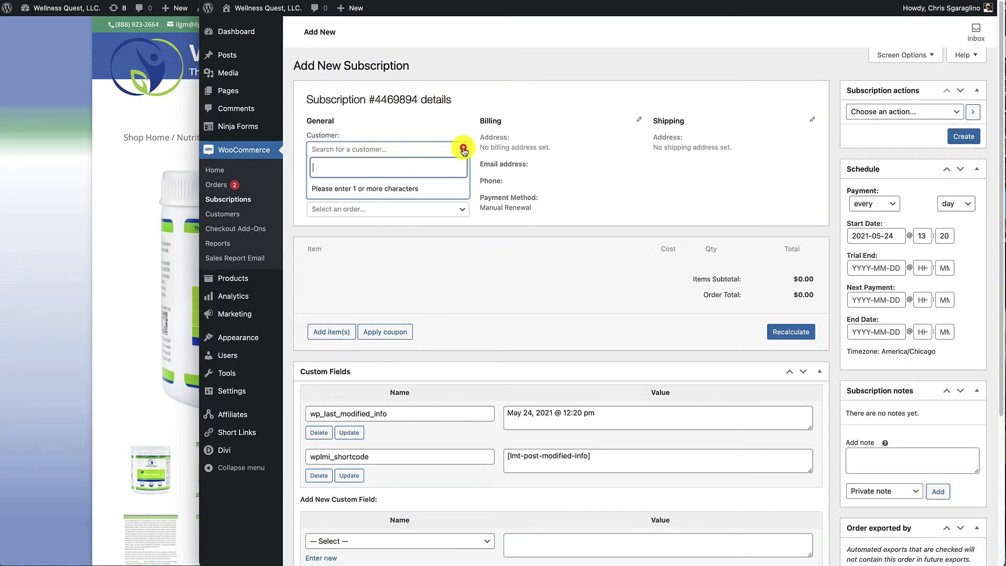
pyautogui.scroll(-4, 524, 104)
pyautogui.scroll(4, 492, 59)
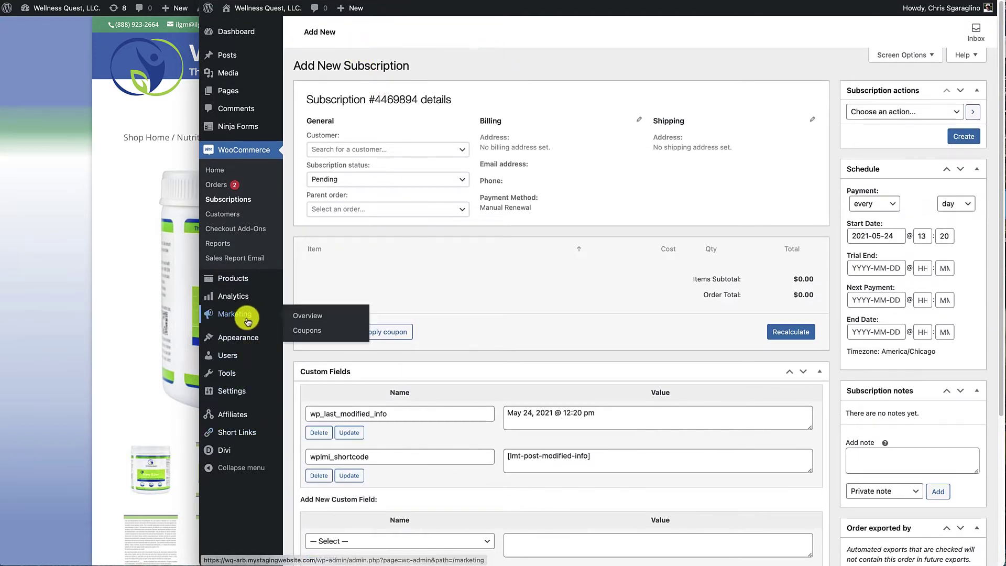
# - Add a new WordPress user with username, e-mail and names, assigned the Customer role
pyautogui.moveTo(225, 354)
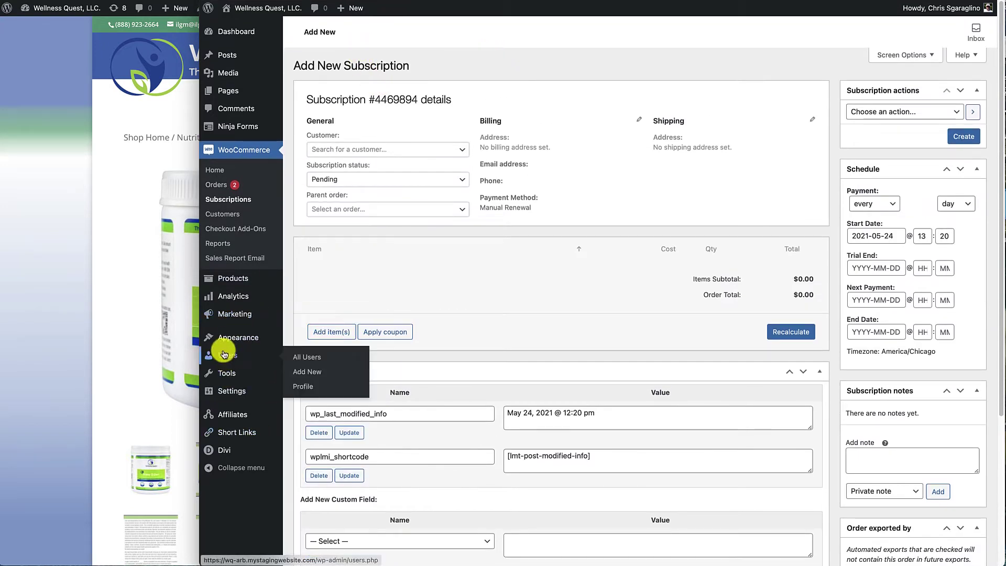
pyautogui.click(309, 371)
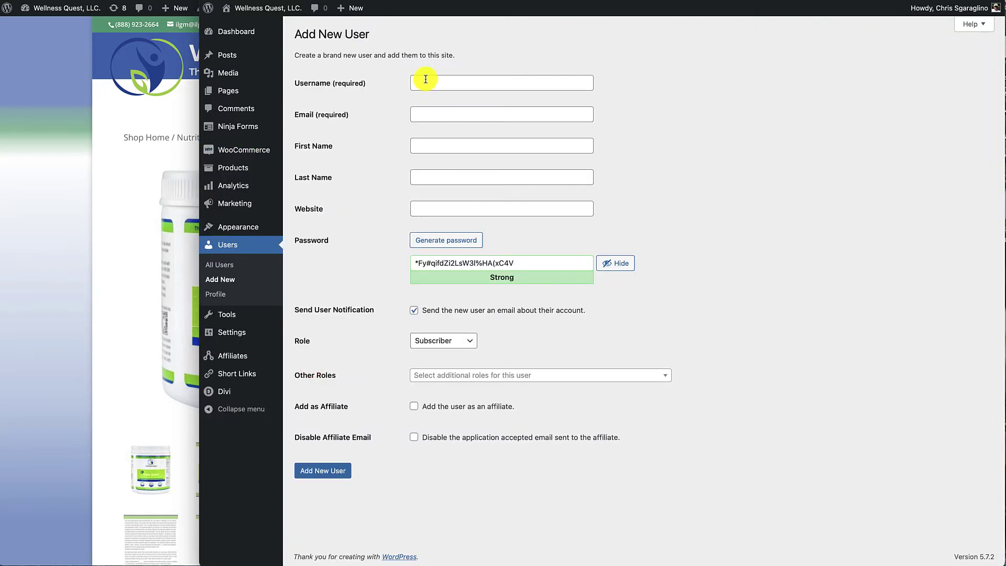
pyautogui.click(425, 81)
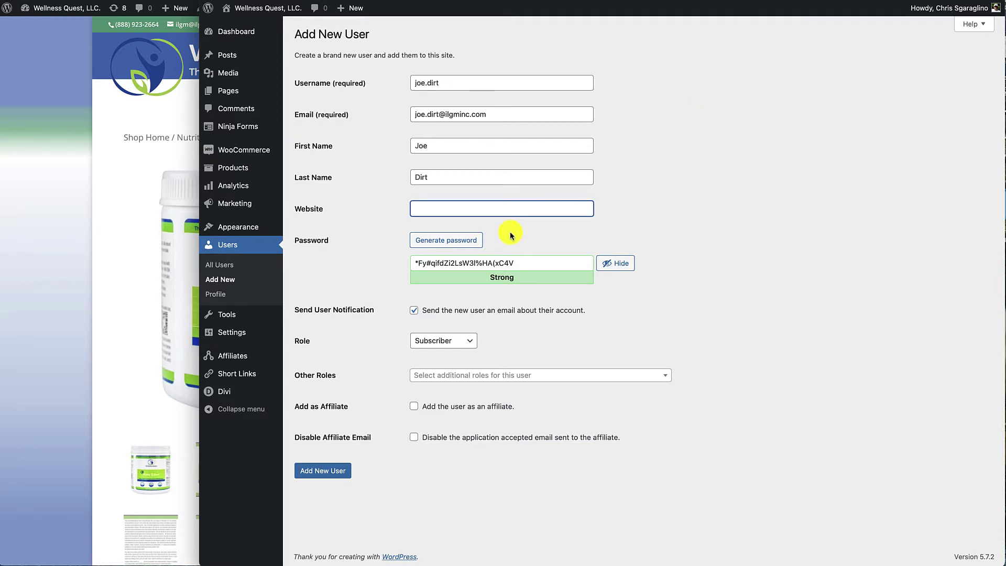
pyautogui.click(444, 339)
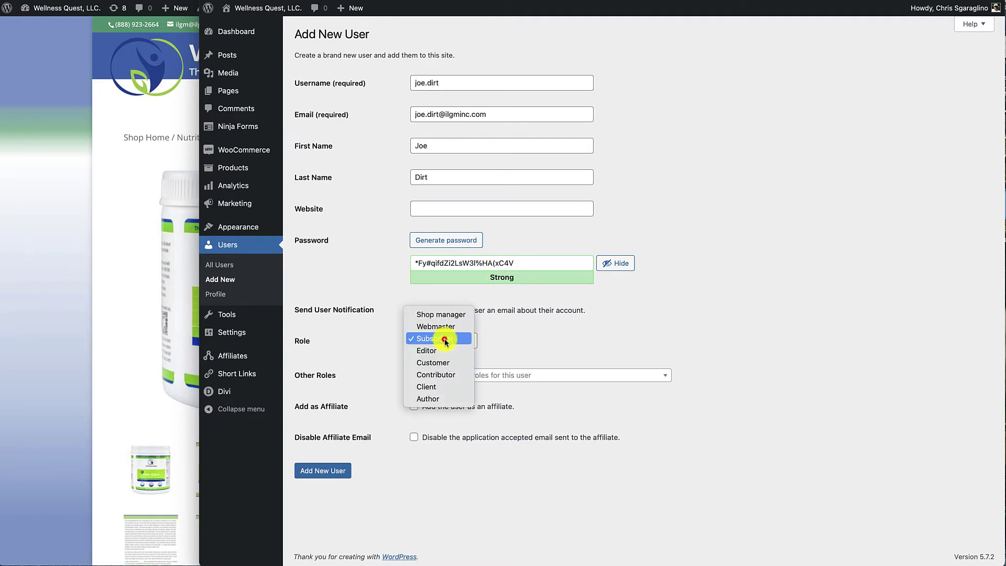
pyautogui.click(438, 363)
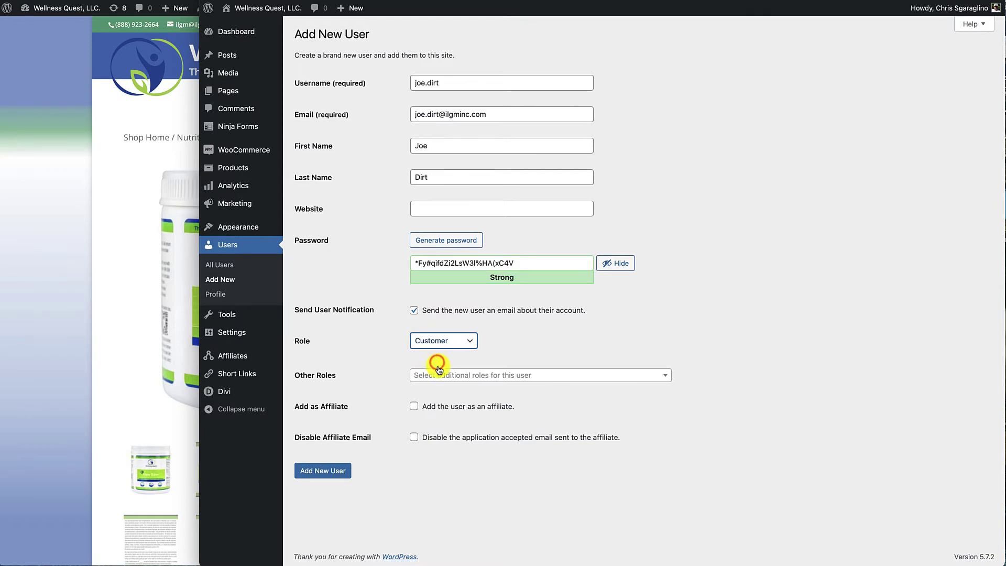
pyautogui.click(318, 474)
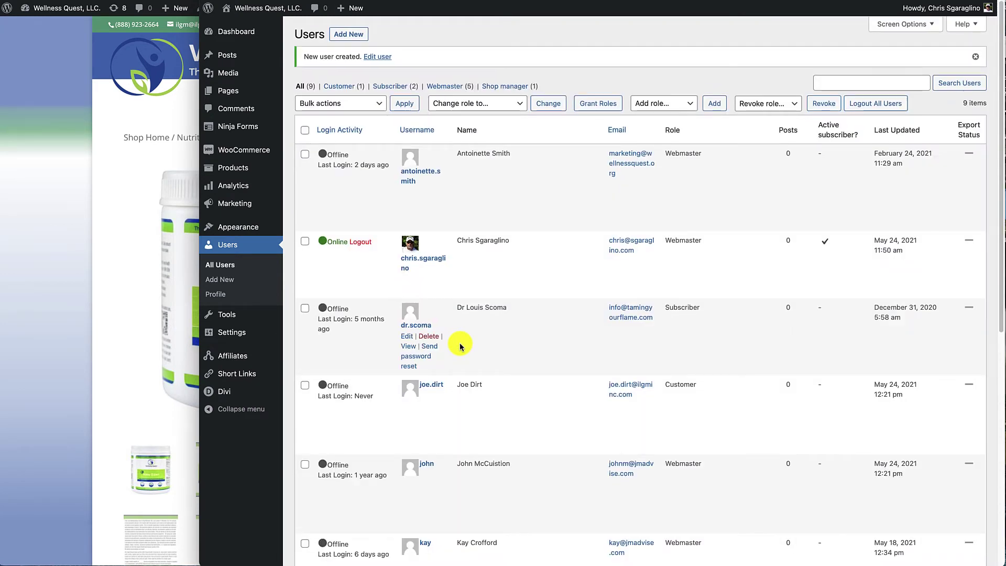
# - Open the new customer's user profile and scroll to the Customer billing address section
pyautogui.scroll(-2, 451, 344)
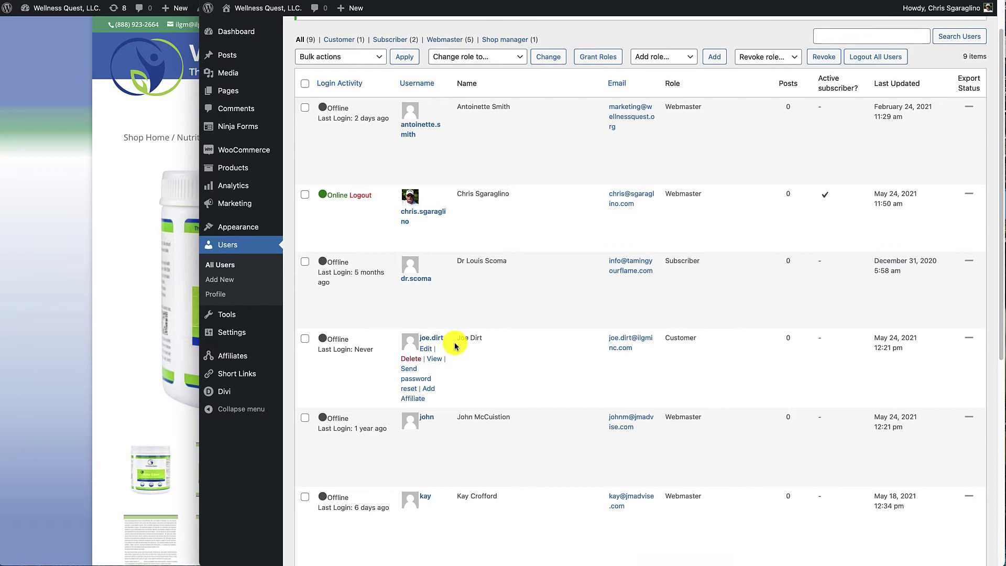
pyautogui.click(426, 339)
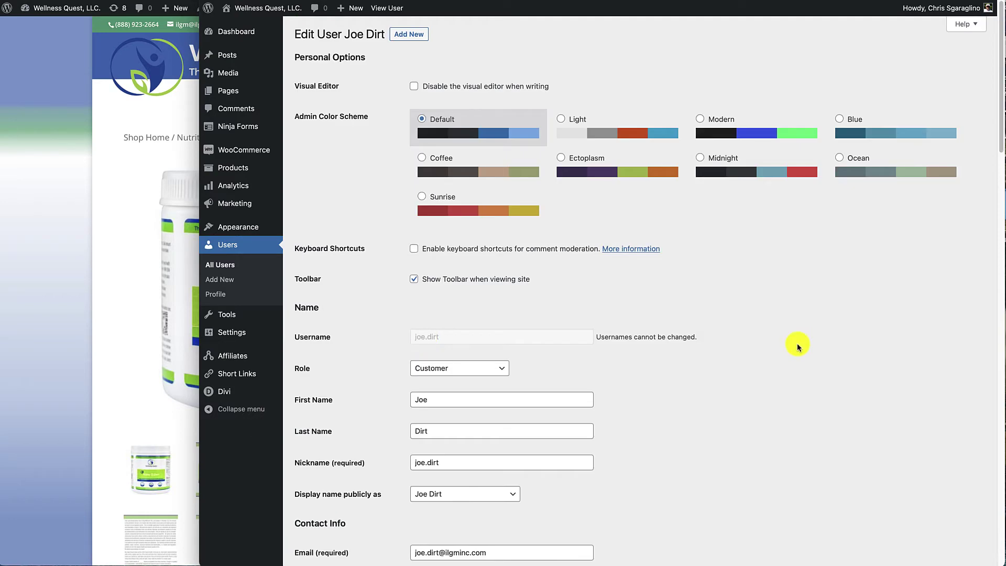
pyautogui.scroll(-10, 803, 354)
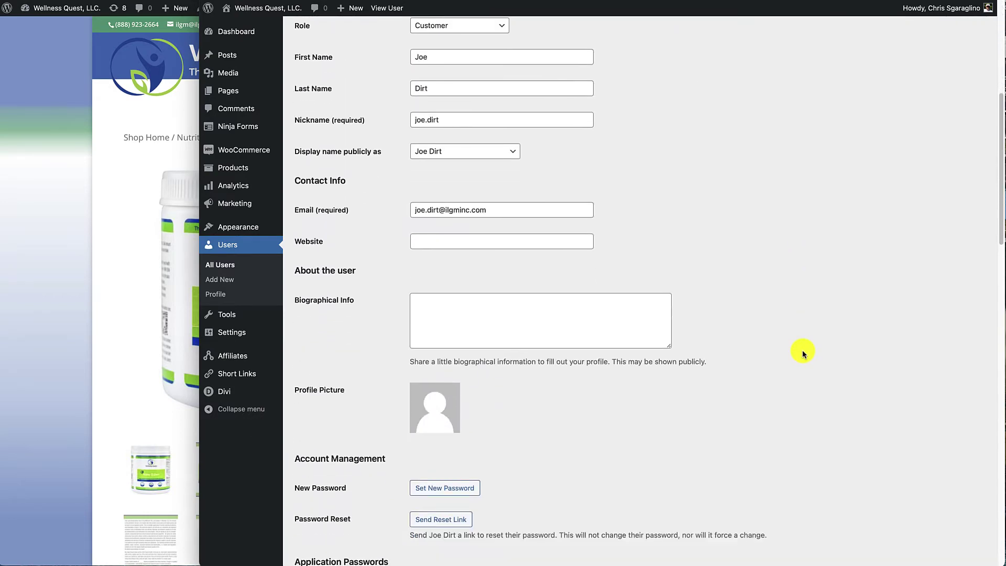
pyautogui.scroll(-11, 802, 350)
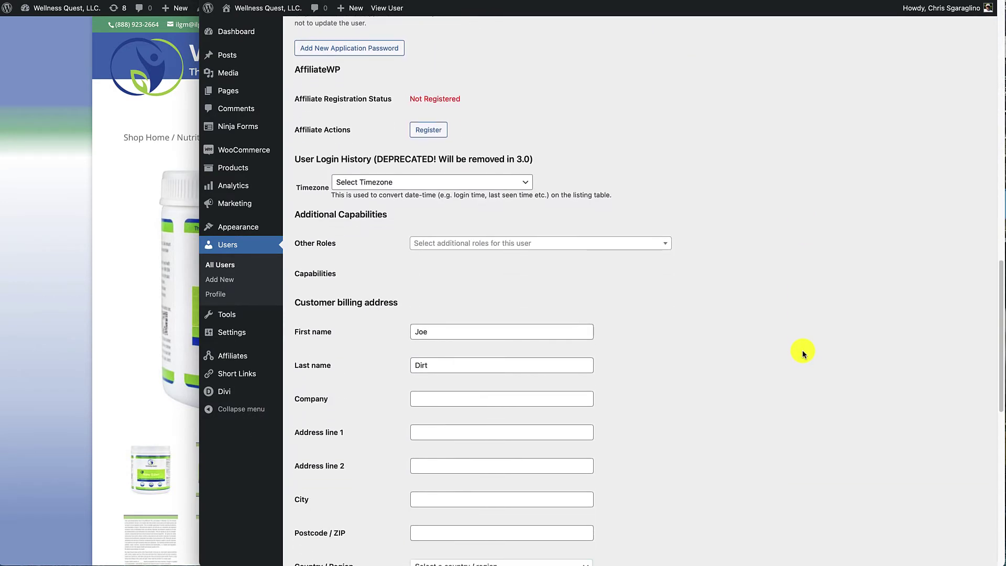
pyautogui.scroll(-3, 803, 350)
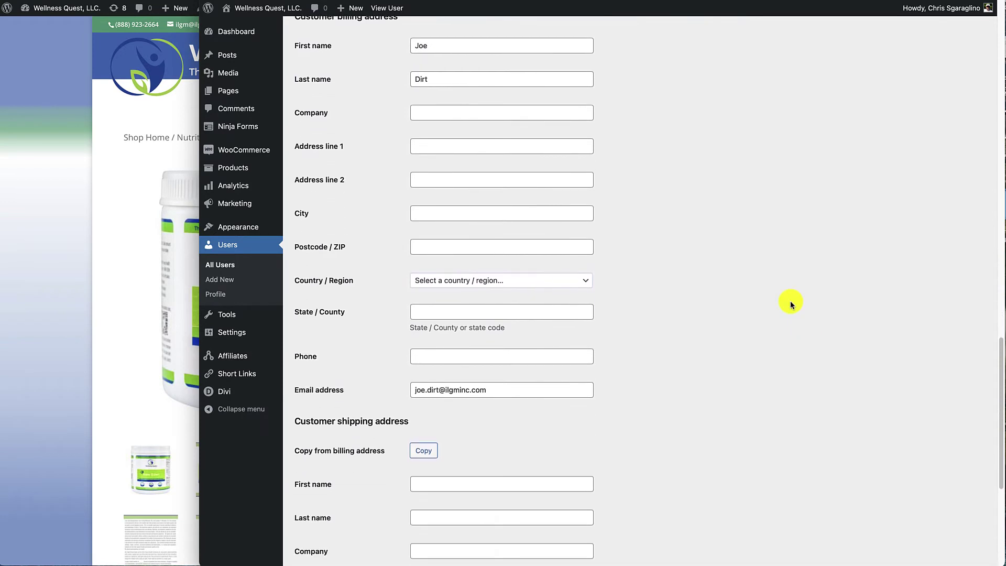
pyautogui.scroll(1, 700, 282)
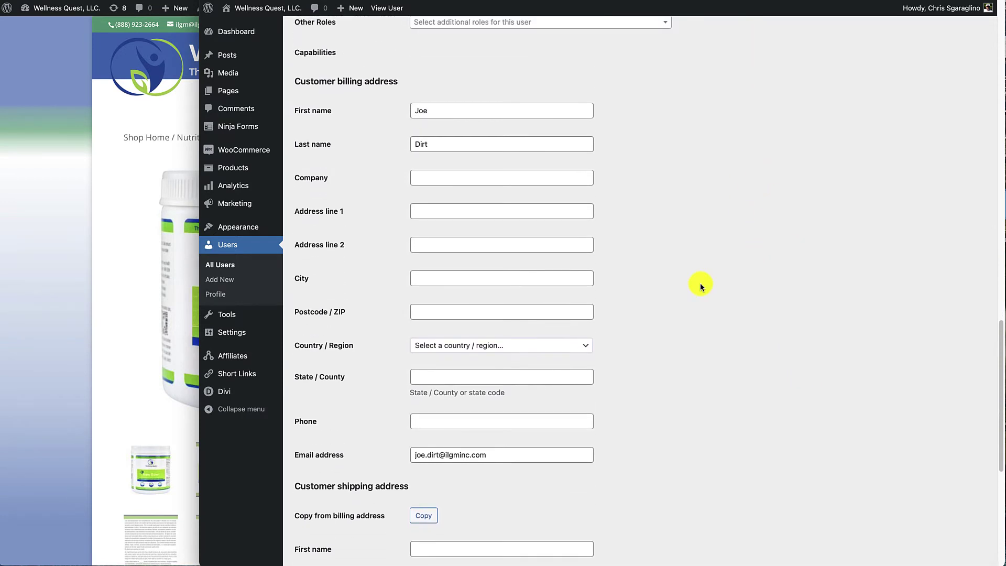
# - Autofill the billing address and phone, and copy them into the shipping address
pyautogui.click(433, 211)
pyautogui.press('Down')
pyautogui.press('Return')
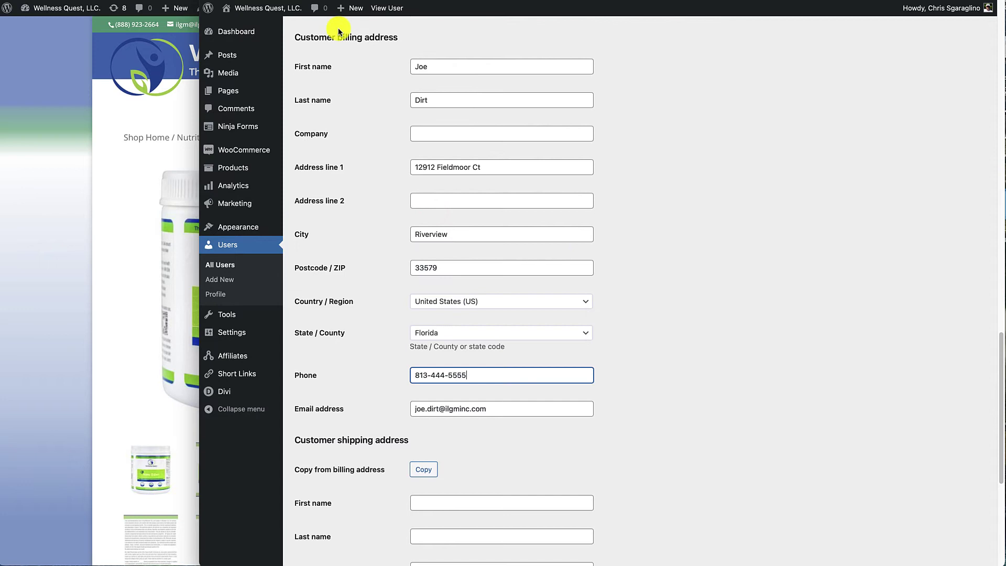
pyautogui.click(426, 469)
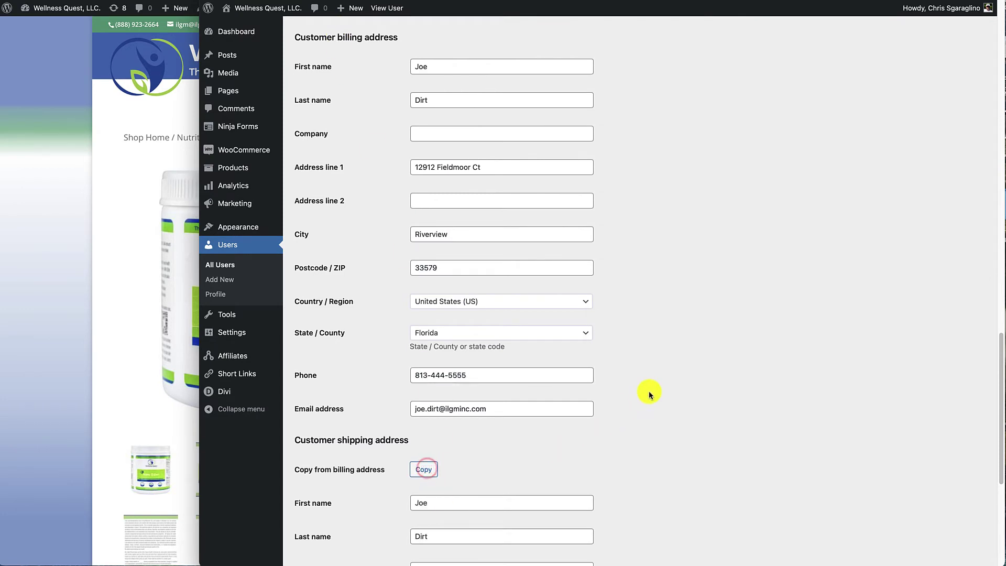
pyautogui.scroll(-6, 649, 393)
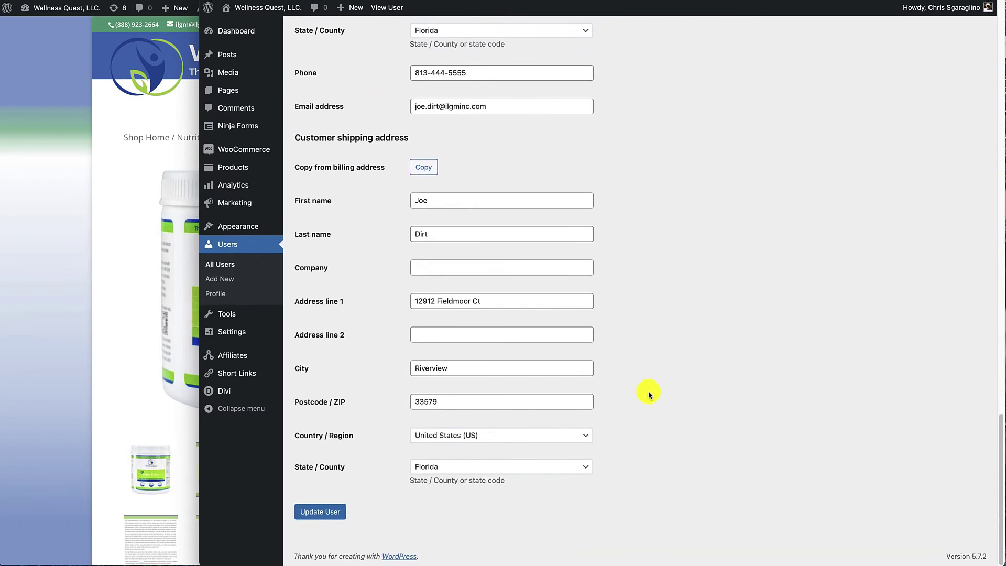
# - Save the WordPress user profile and start adding a new customer in Stripe
pyautogui.click(325, 513)
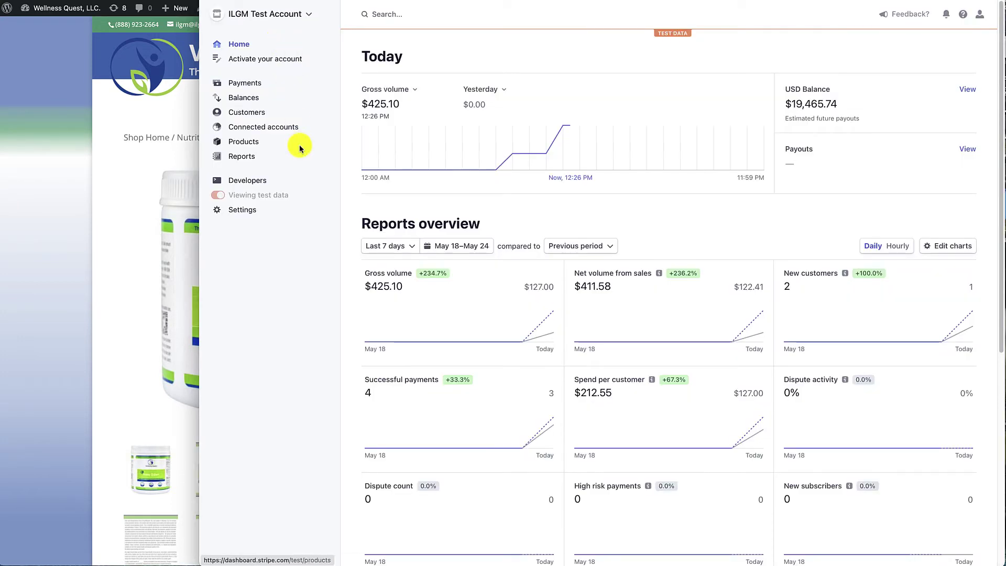
pyautogui.click(250, 114)
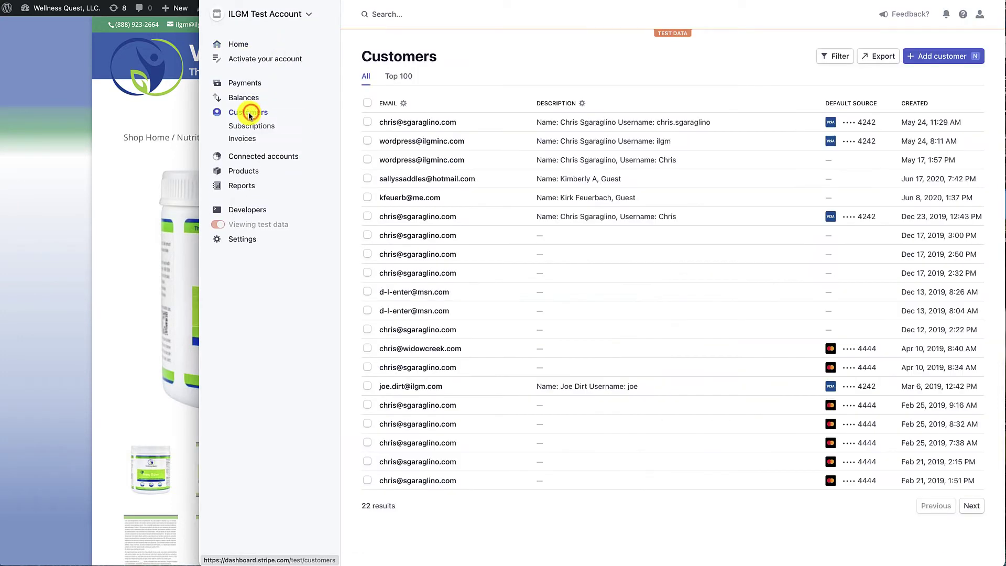
pyautogui.click(923, 61)
# - Enter the customer's name, e-mail and billing details, and create the Stripe customer
pyautogui.click(541, 104)
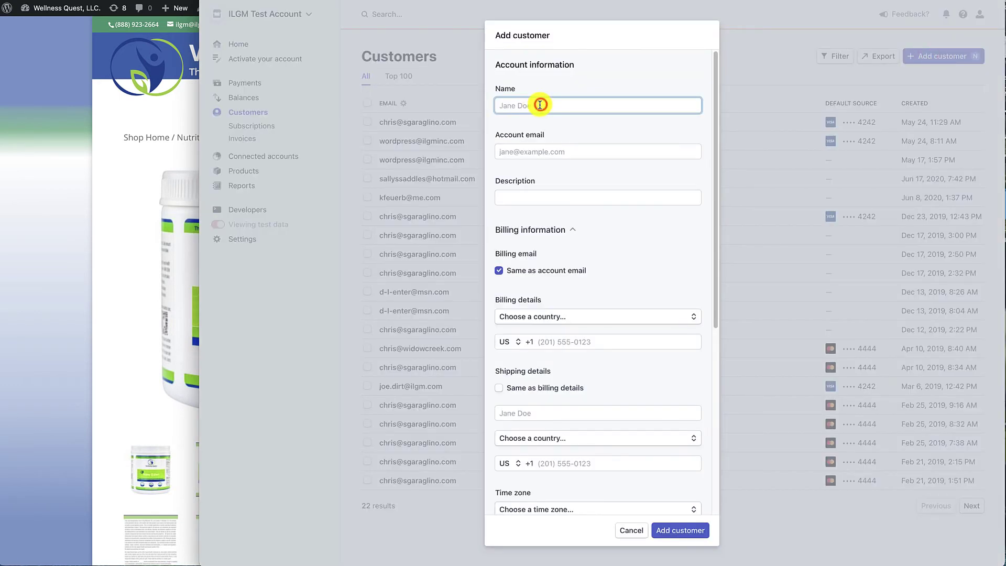
pyautogui.write('Joe Dirt')
pyautogui.press('Tab')
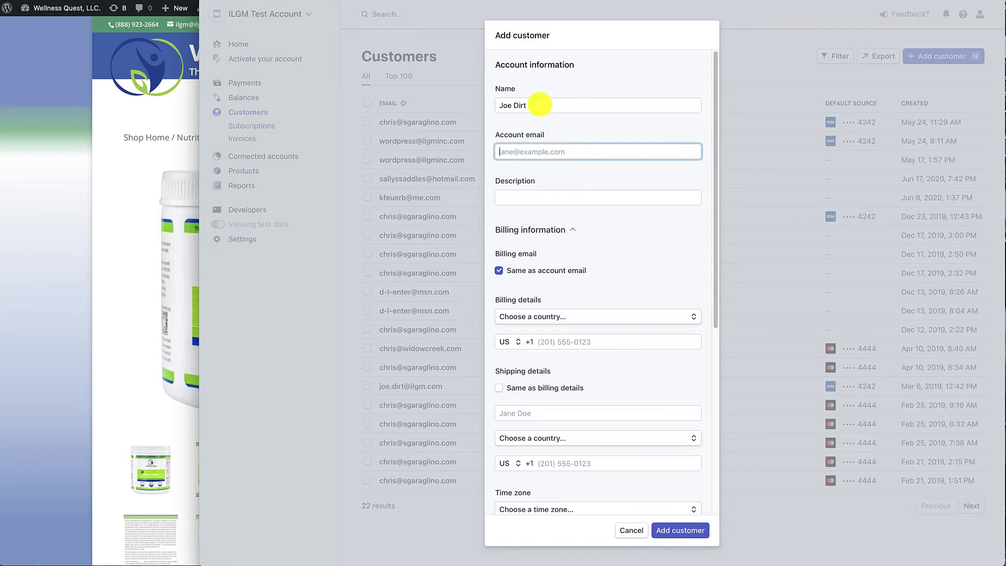
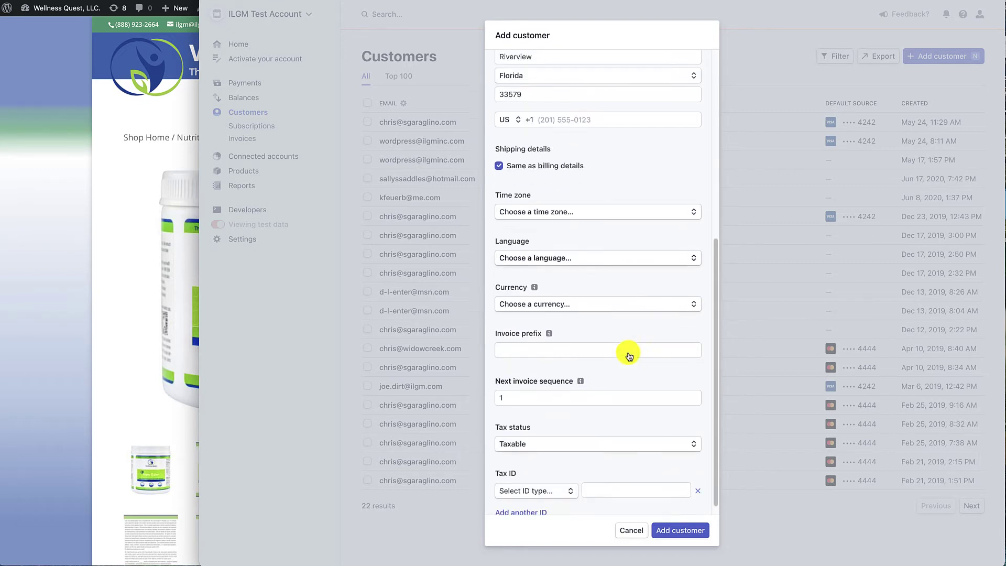
pyautogui.scroll(-3, 626, 354)
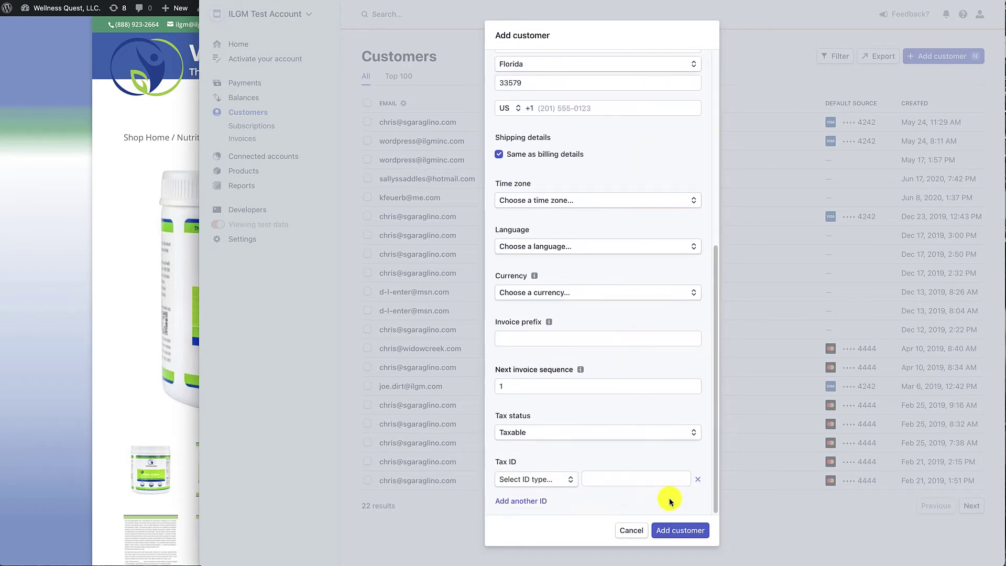
pyautogui.click(679, 530)
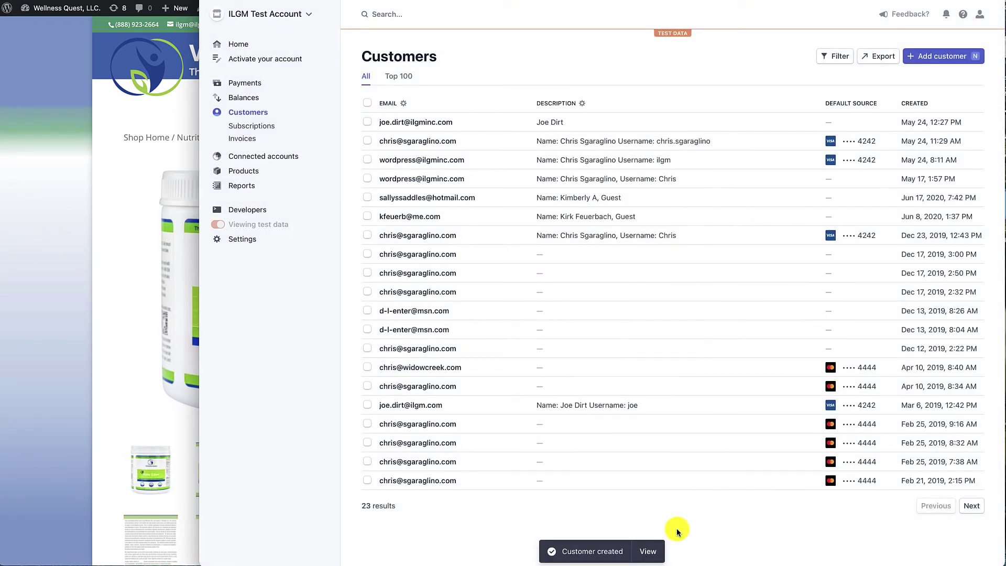
# - On the new customer's page, choose to add a card and paste the Visa test card number
pyautogui.click(423, 125)
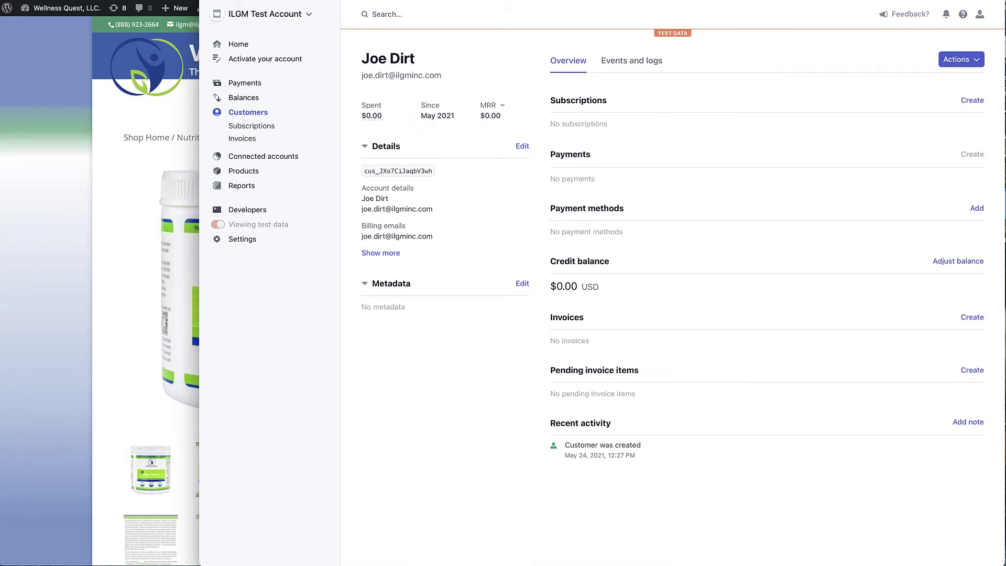
pyautogui.click(977, 208)
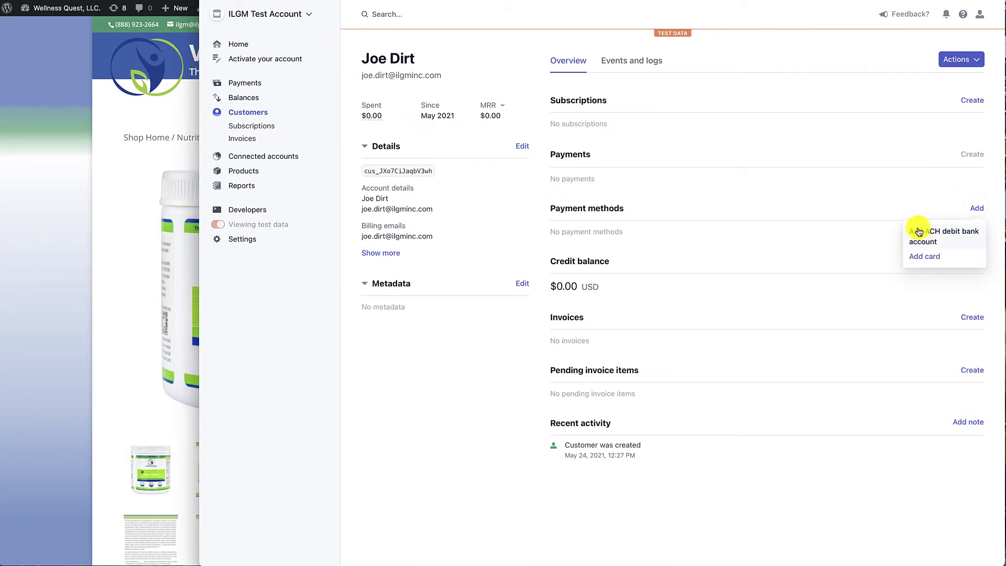
pyautogui.click(924, 257)
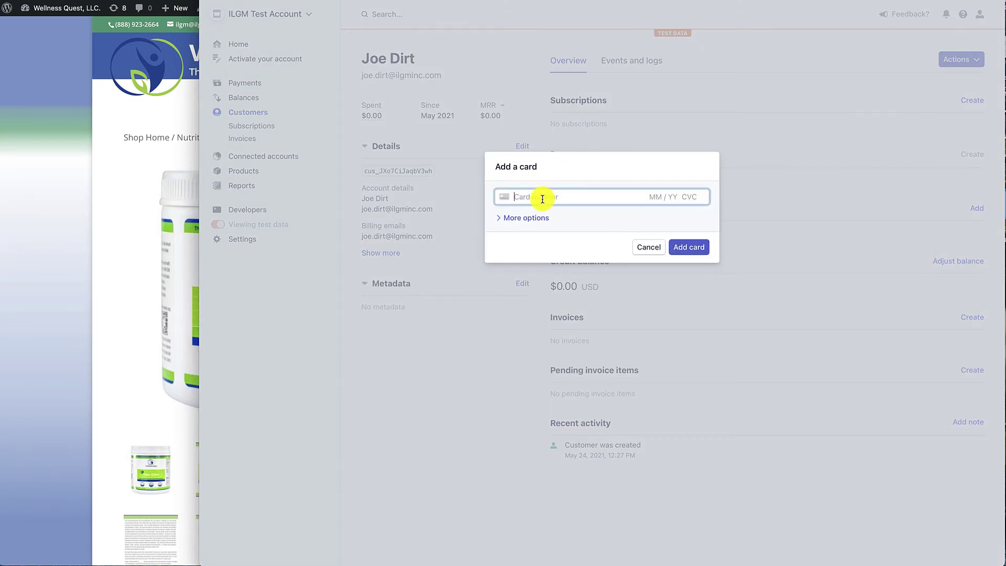
pyautogui.hotkey('ctrl', 'v')
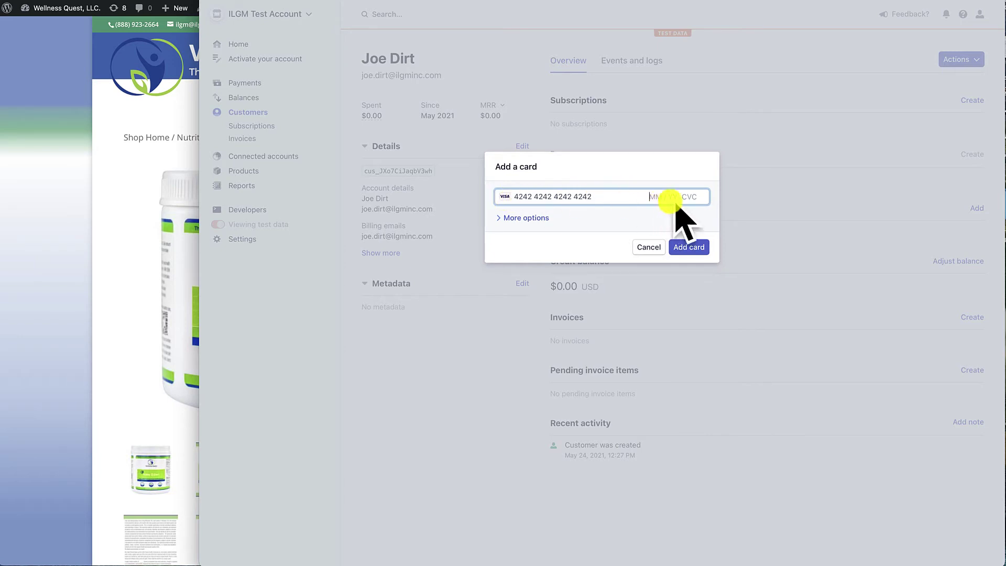
# - Enter expiry 12/25 and CVC 123, fill in the cardholder name and address, and save the card
pyautogui.write('1225123')
pyautogui.click(500, 218)
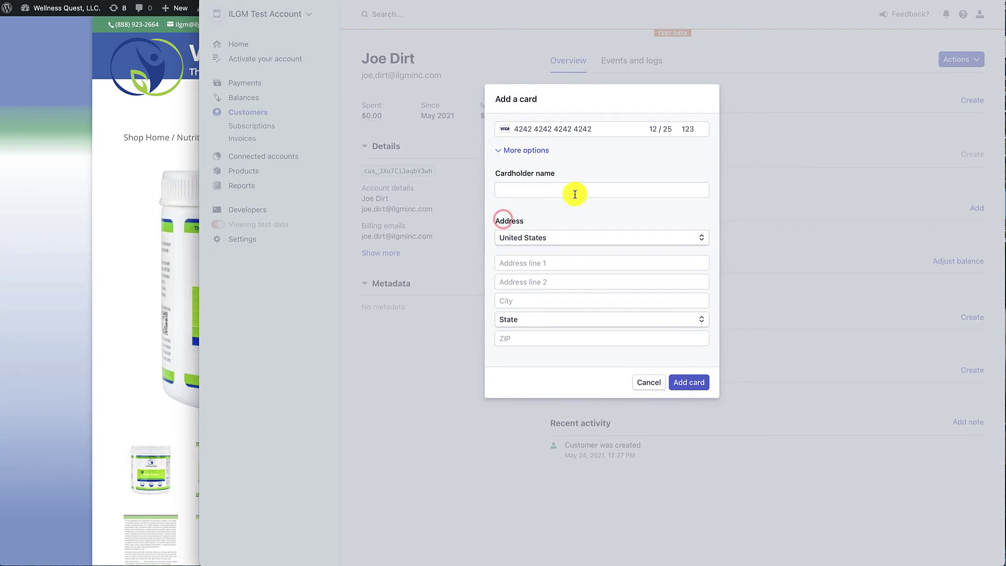
pyautogui.click(592, 189)
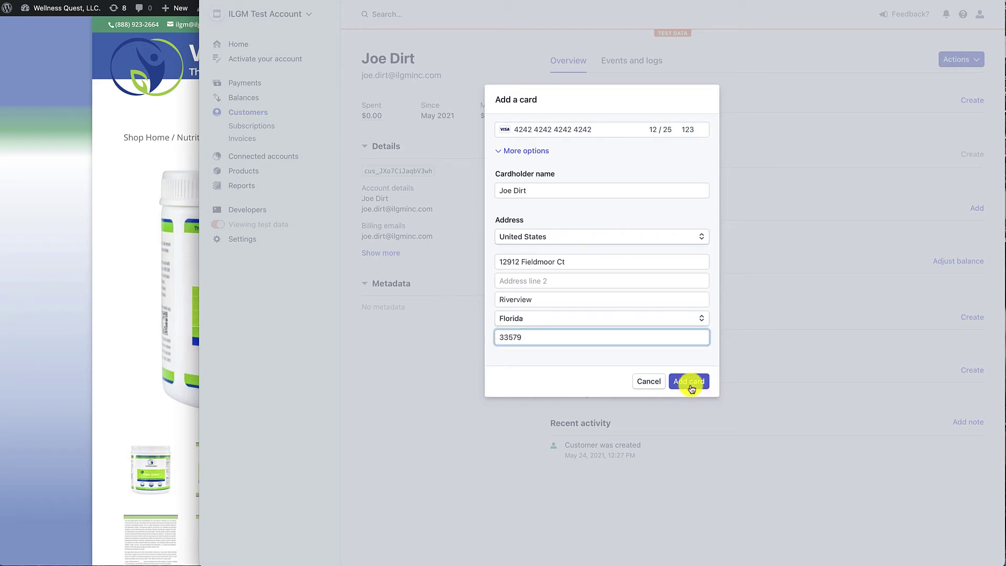
pyautogui.click(690, 381)
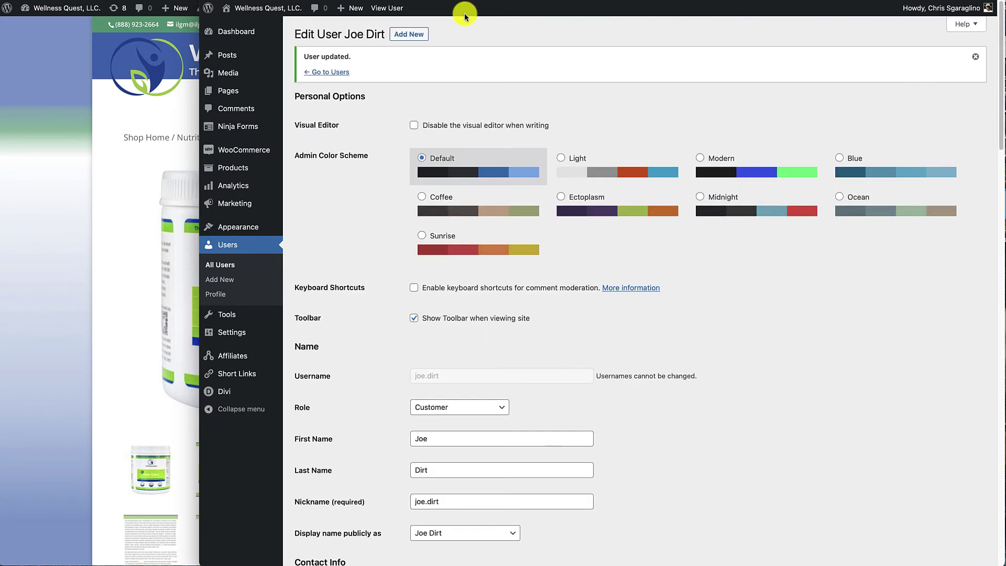
# - Go back to the WooCommerce Subscriptions list showing the Cancelled and Active subscriptions
pyautogui.moveTo(250, 154)
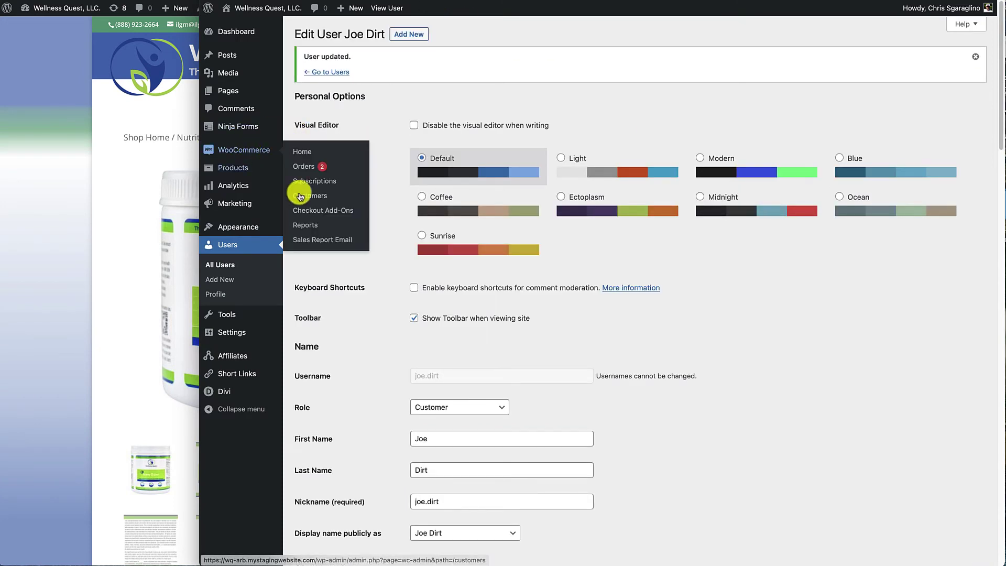
pyautogui.click(315, 181)
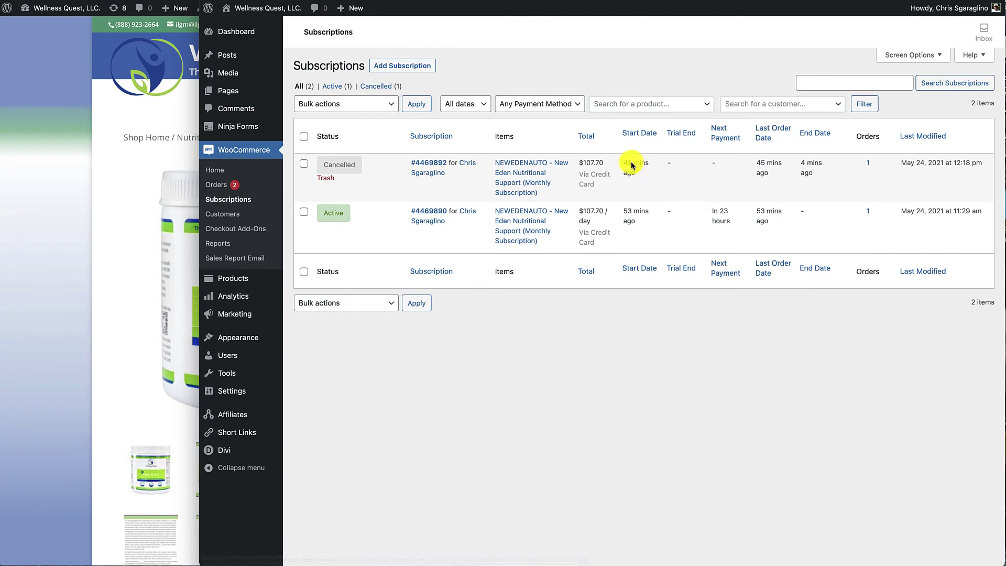
# - Create a new subscription, select the test customer by searching their first name, and set status to Active
pyautogui.click(390, 66)
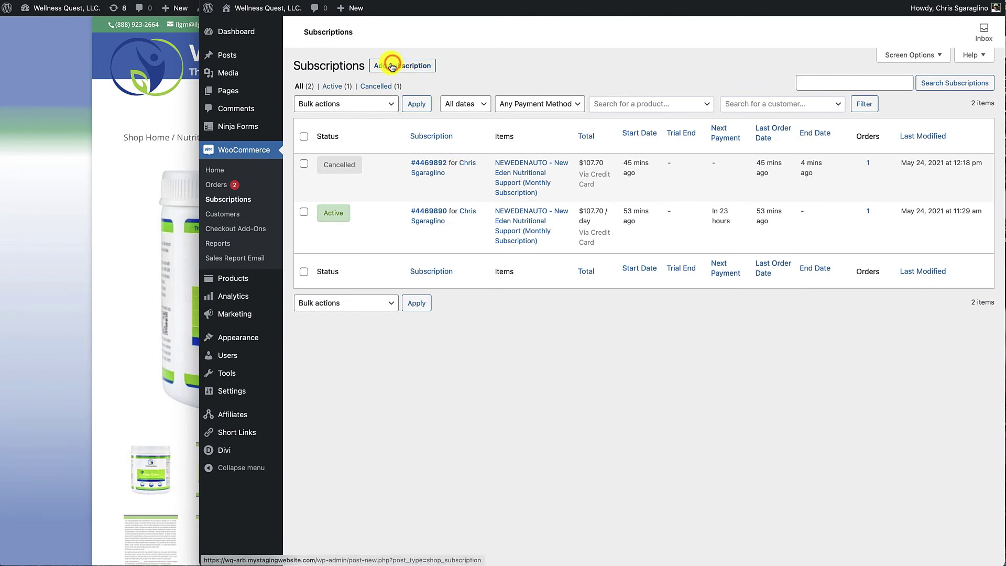
pyautogui.click(372, 148)
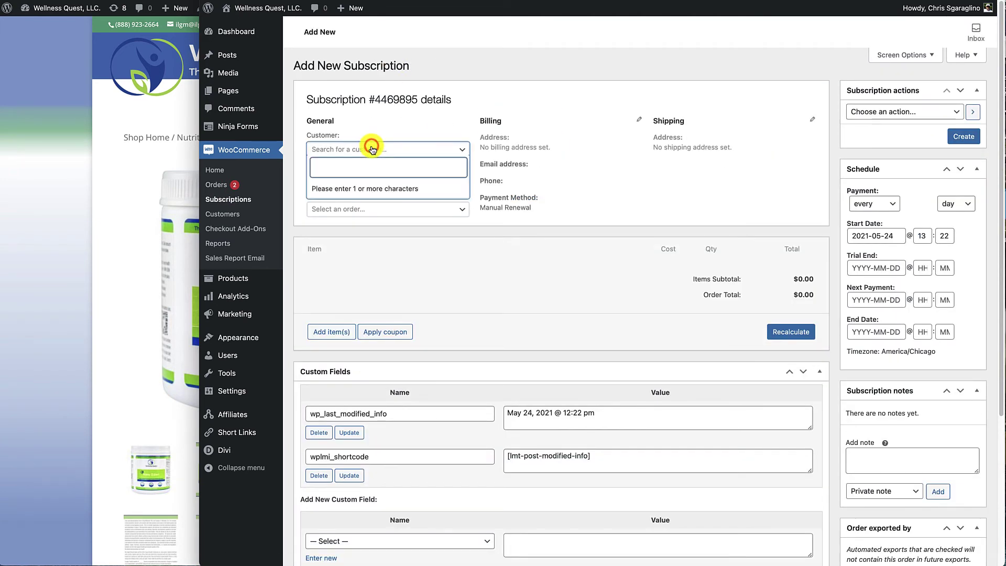
pyautogui.write('joe')
pyautogui.click(348, 190)
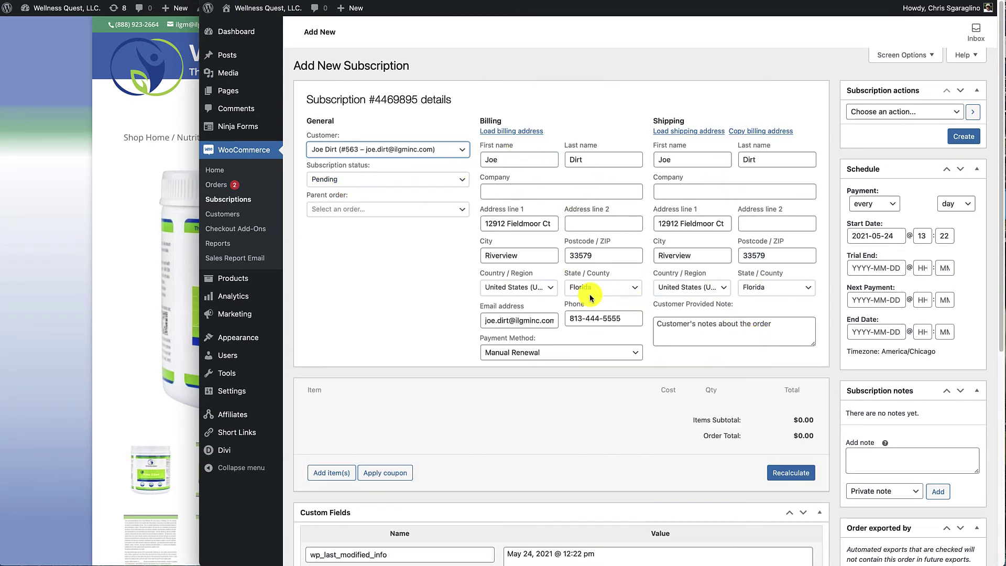
pyautogui.click(350, 180)
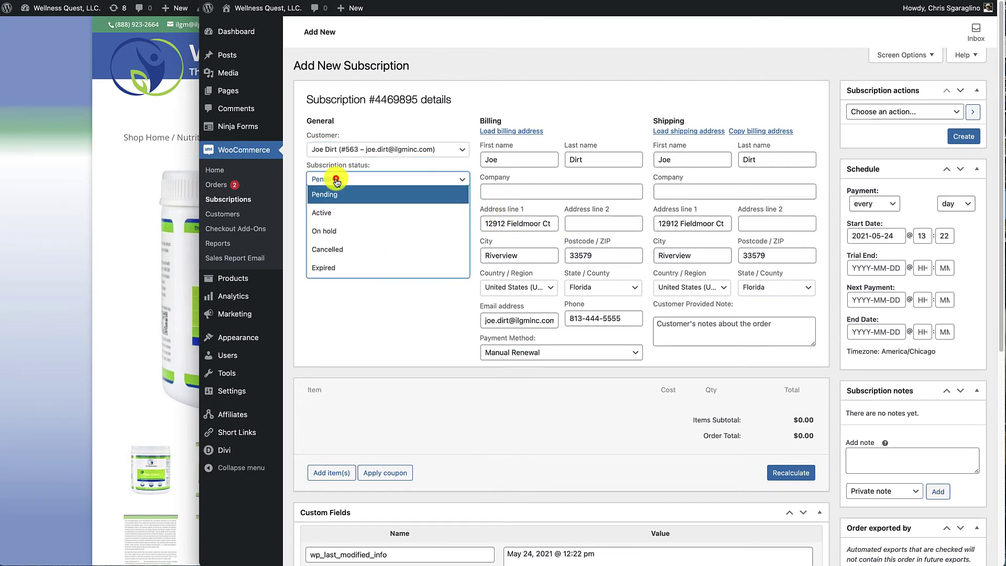
pyautogui.click(330, 212)
# - Add one New Eden Nutritional Support (Monthly Subscription) product at $100.00, found by searching 'new'
pyautogui.scroll(-2, 330, 209)
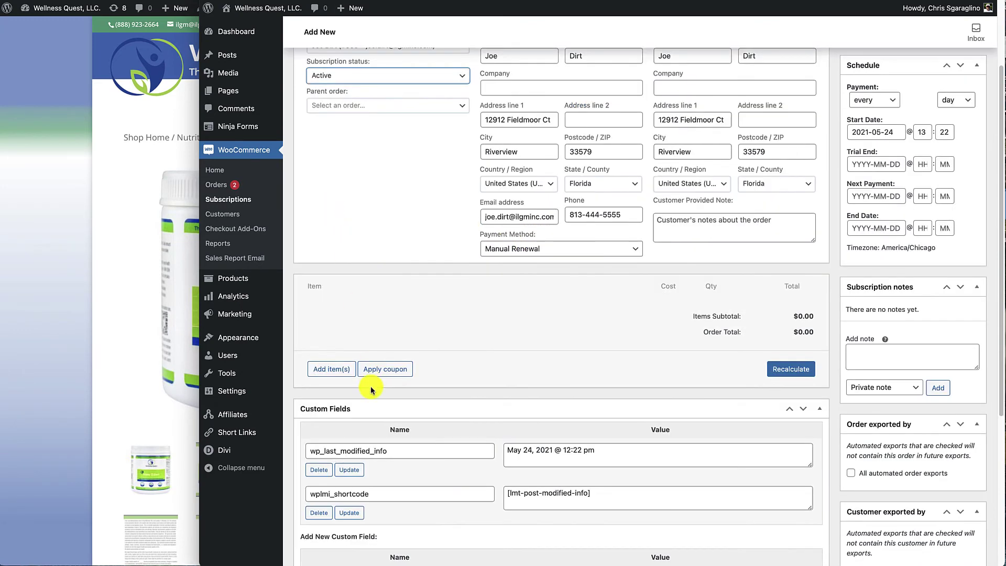
pyautogui.click(331, 369)
pyautogui.click(582, 370)
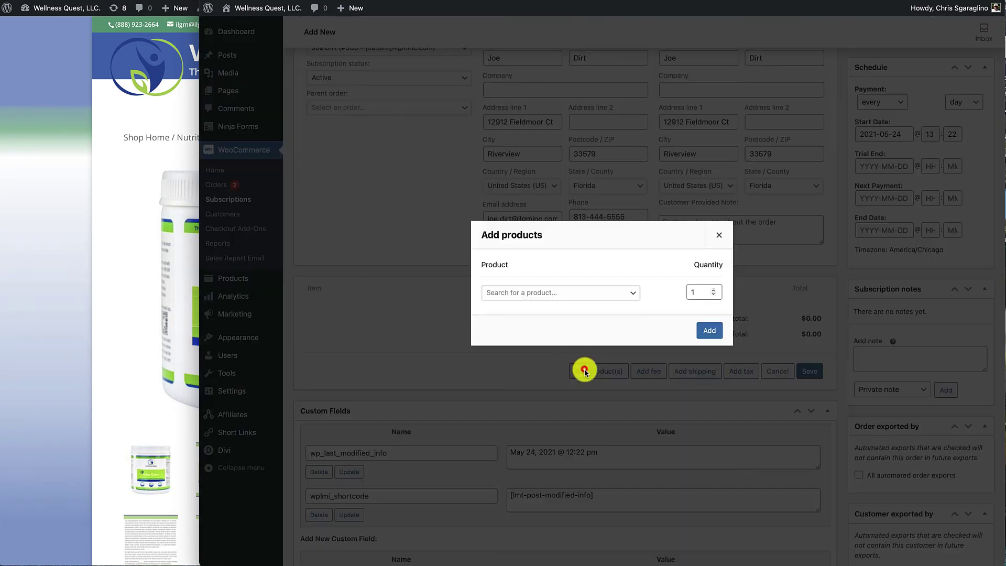
pyautogui.click(506, 293)
pyautogui.write('new')
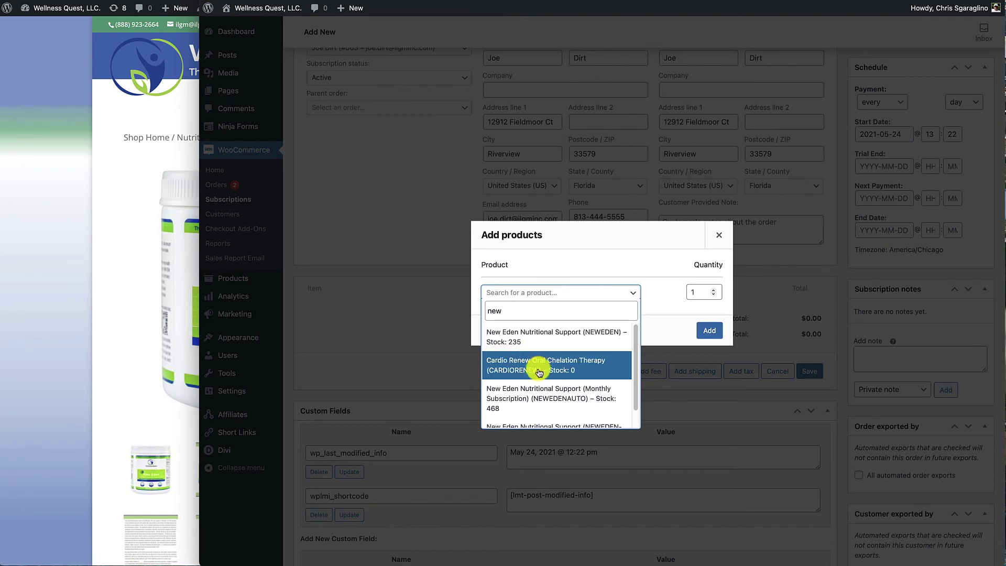
pyautogui.click(517, 398)
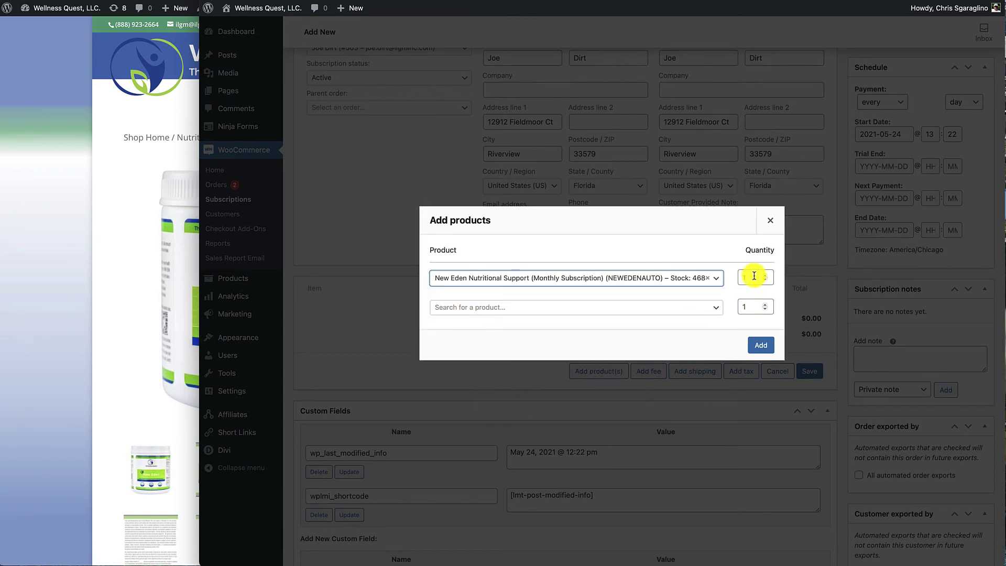
pyautogui.click(762, 345)
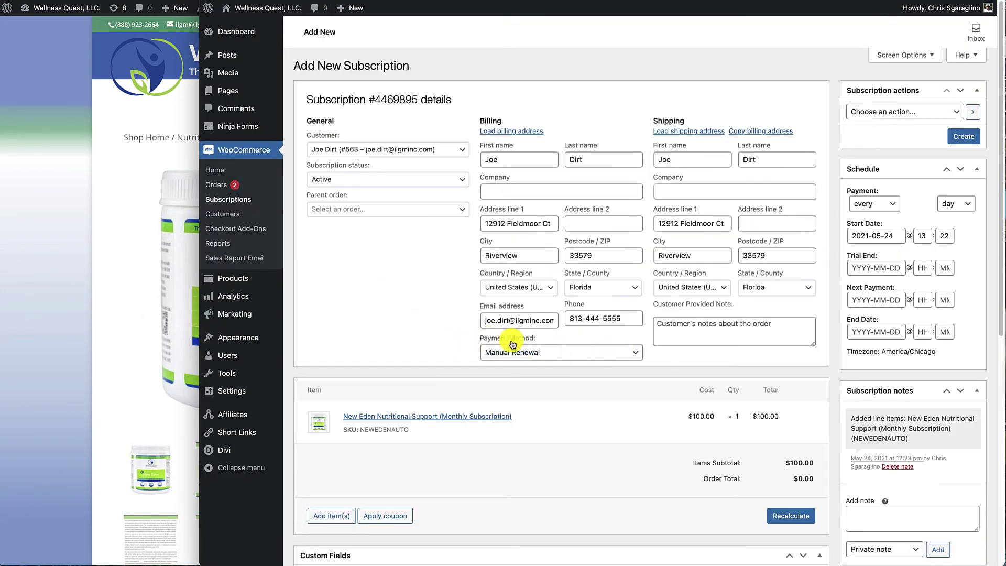
# - Set the payment method to Credit Card and paste in the customer's Stripe Customer ID copied from Stripe
pyautogui.click(623, 355)
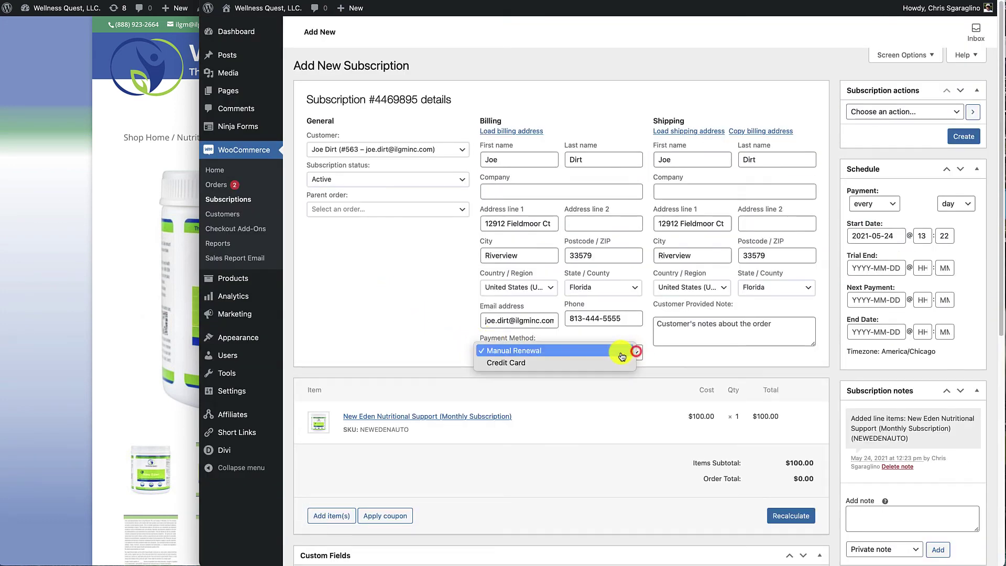
pyautogui.click(521, 363)
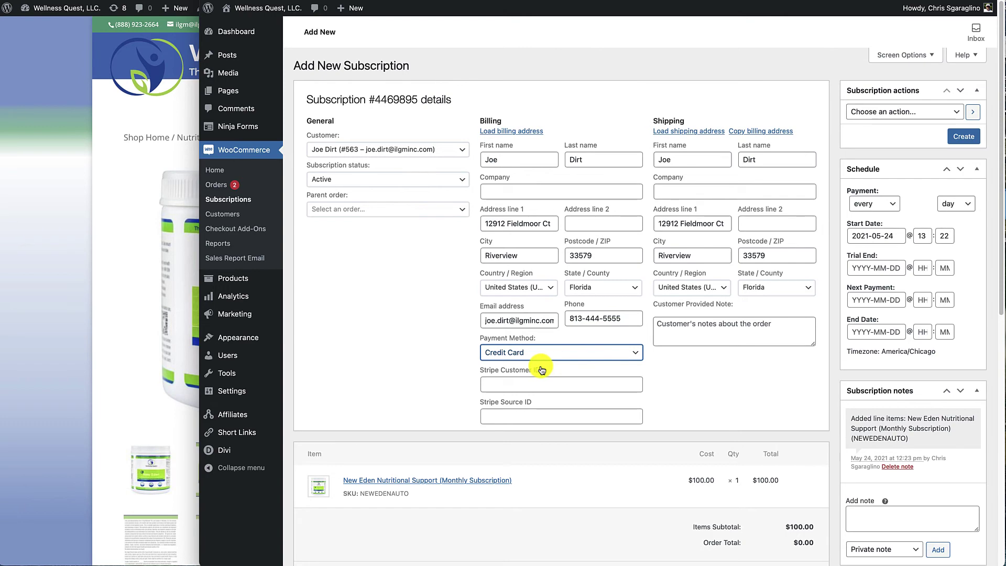
pyautogui.press('super+Tab')
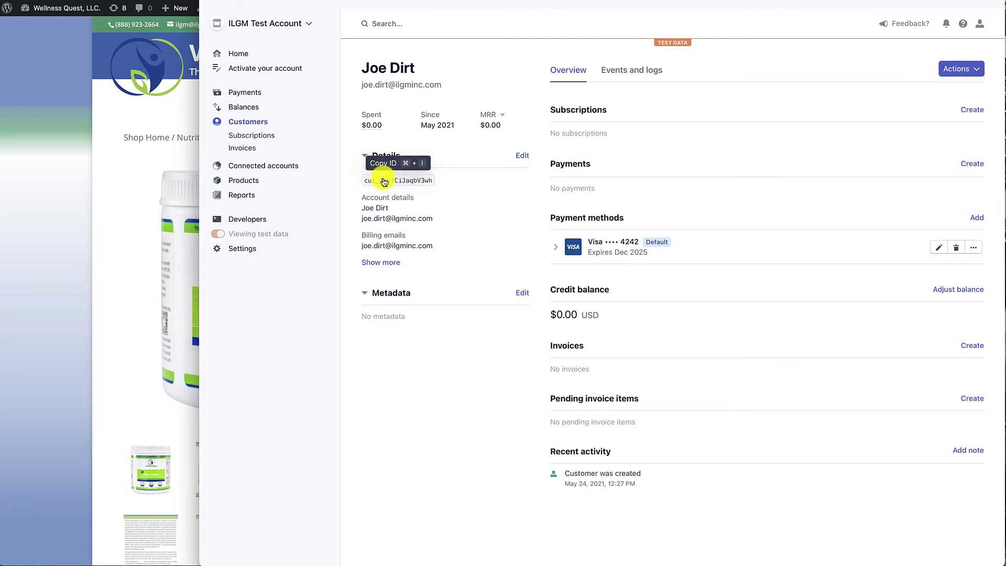
pyautogui.click(383, 180)
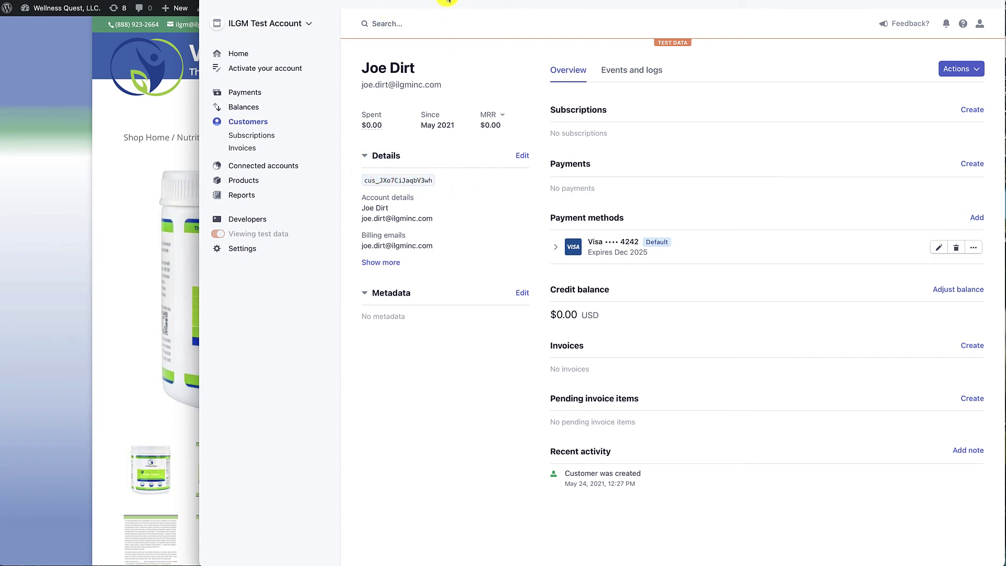
pyautogui.press('super+Tab')
pyautogui.click(506, 382)
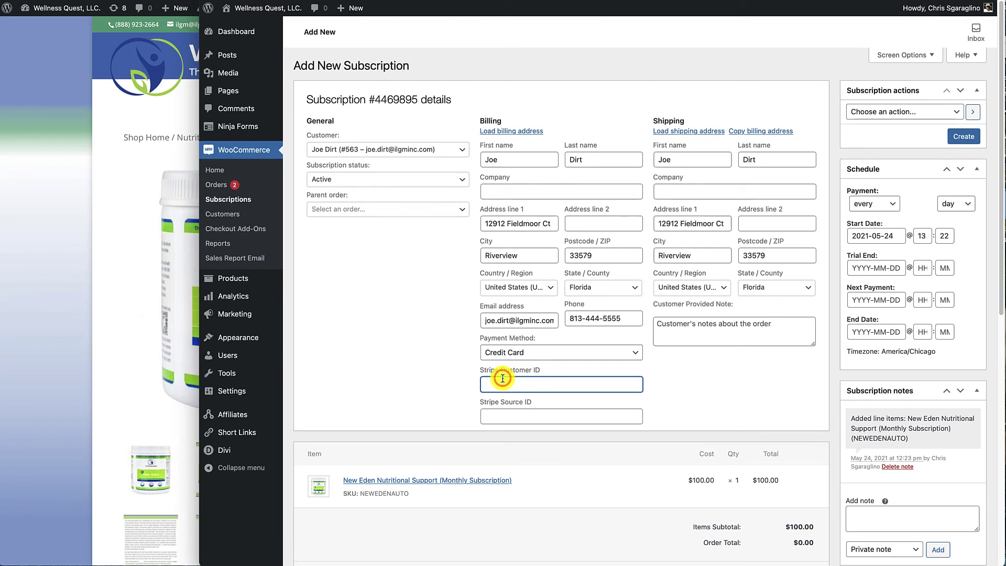
pyautogui.press('super+v')
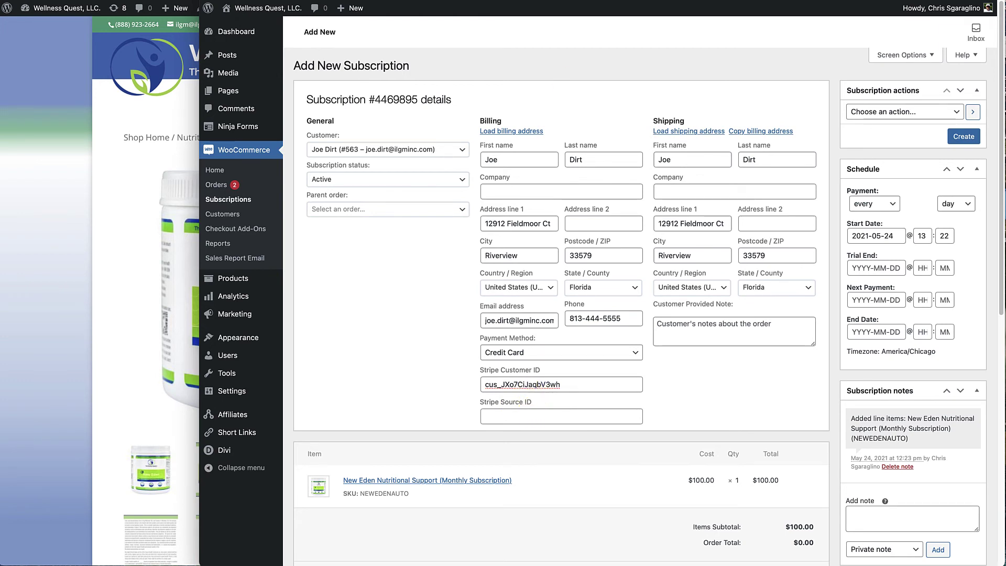
# - Expand the Visa •••• 4242 card in Stripe, copy its card ID, and return to the Stripe Source ID field
pyautogui.click(553, 2)
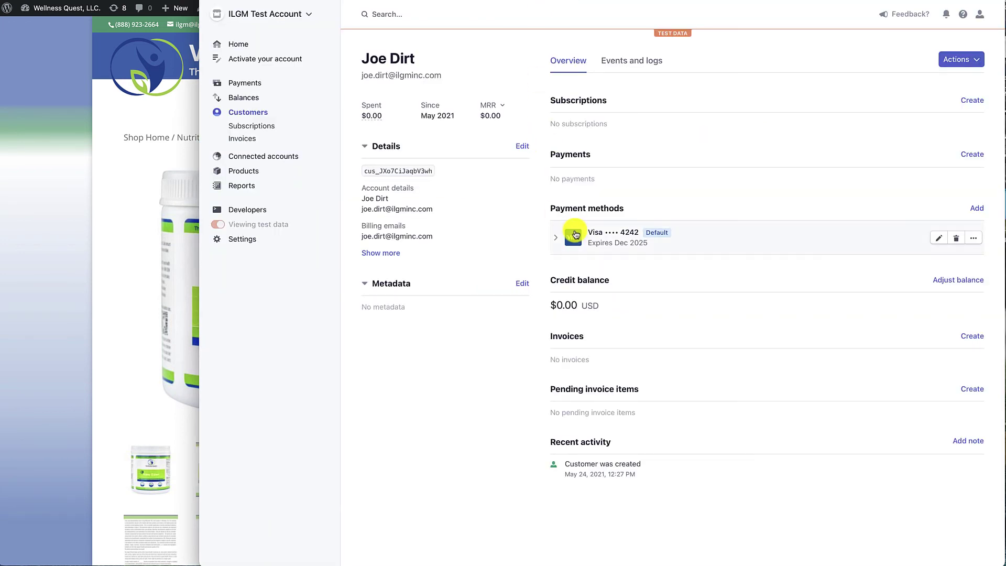
pyautogui.click(557, 241)
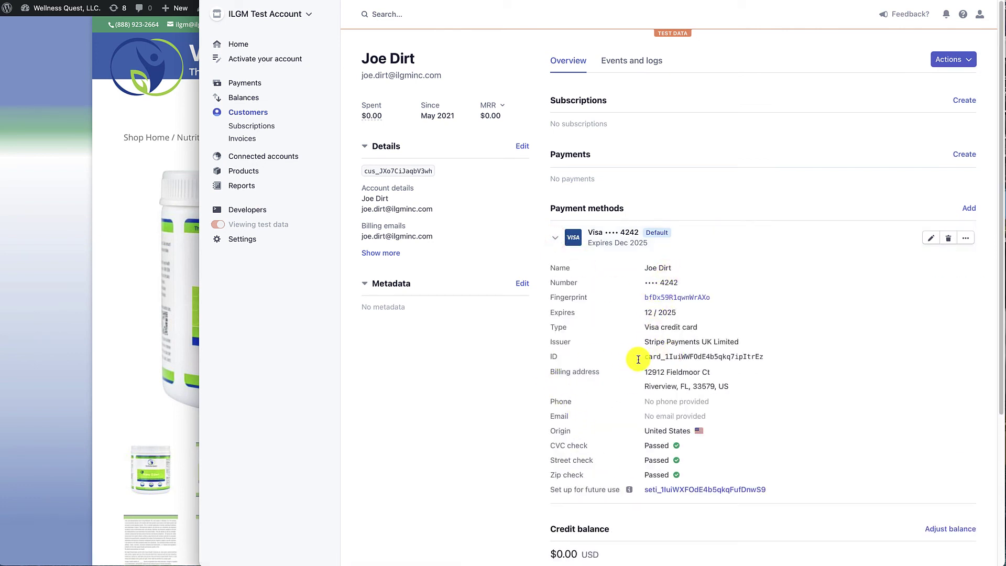
pyautogui.moveTo(738, 357); pyautogui.dragTo(649, 356)
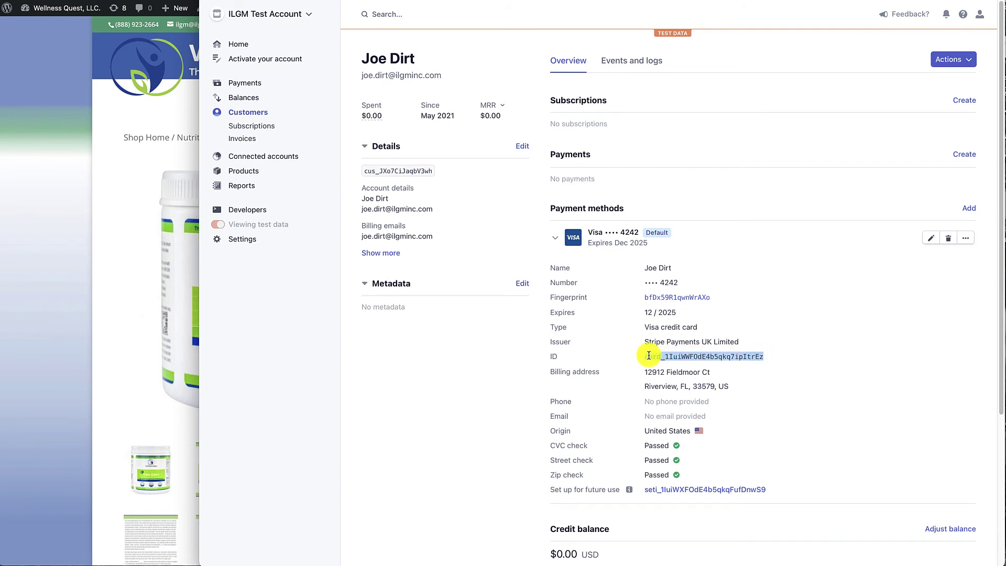
pyautogui.doubleClick(648, 357)
pyautogui.click(378, 1)
pyautogui.click(498, 416)
# - Paste the card ID as the Stripe Source ID and create the subscription with a pending parent order
pyautogui.press('super+v')
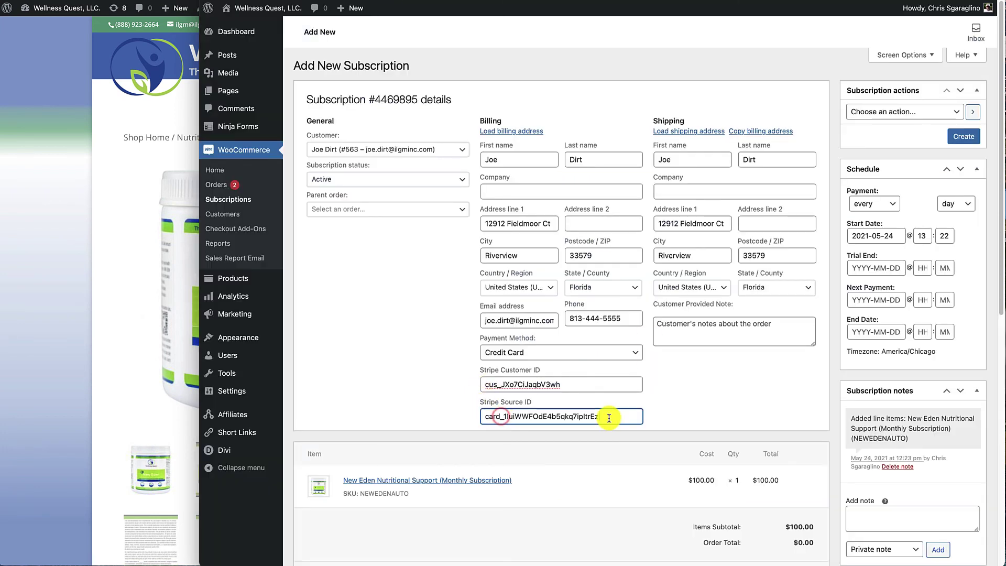
pyautogui.click(954, 119)
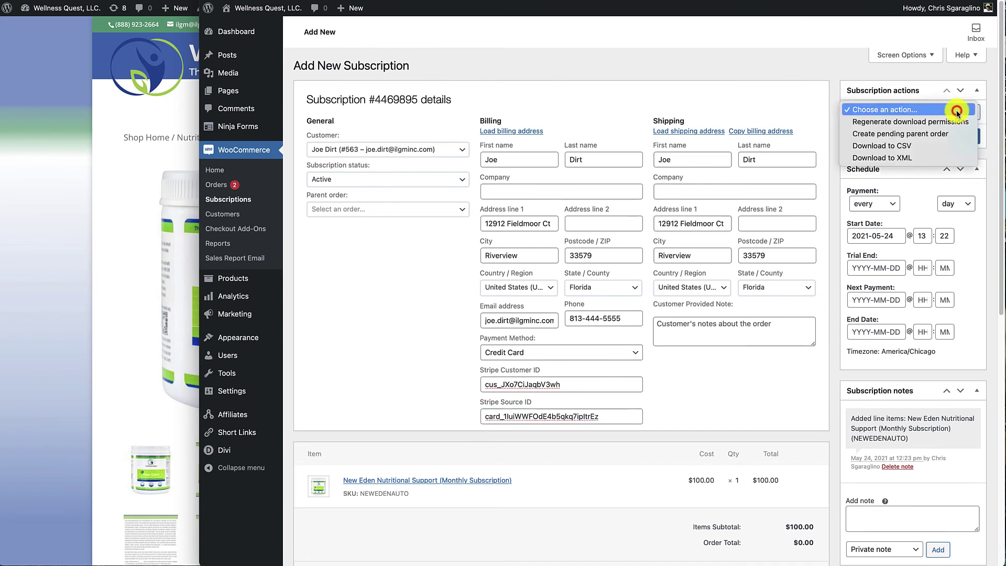
pyautogui.click(915, 135)
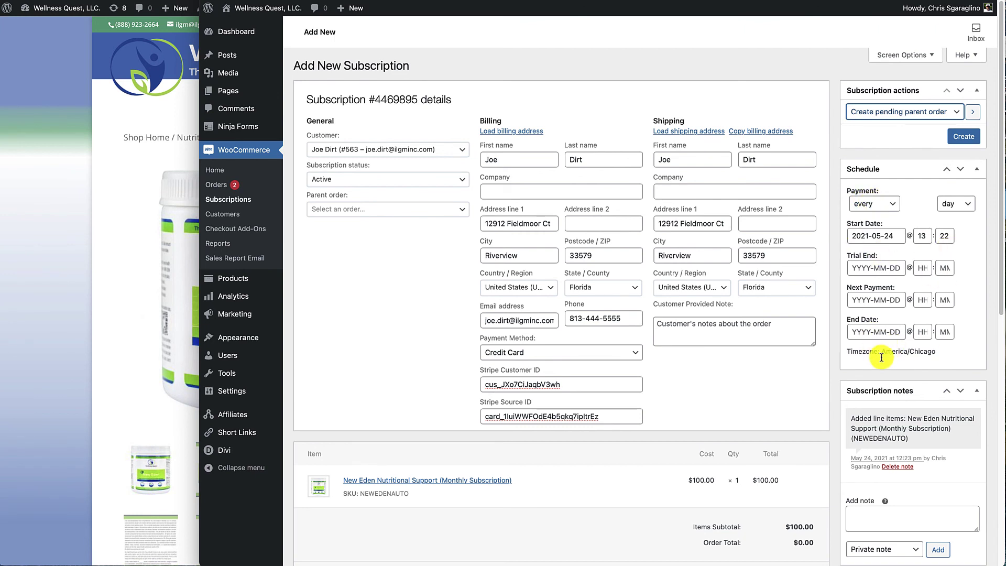
pyautogui.click(968, 140)
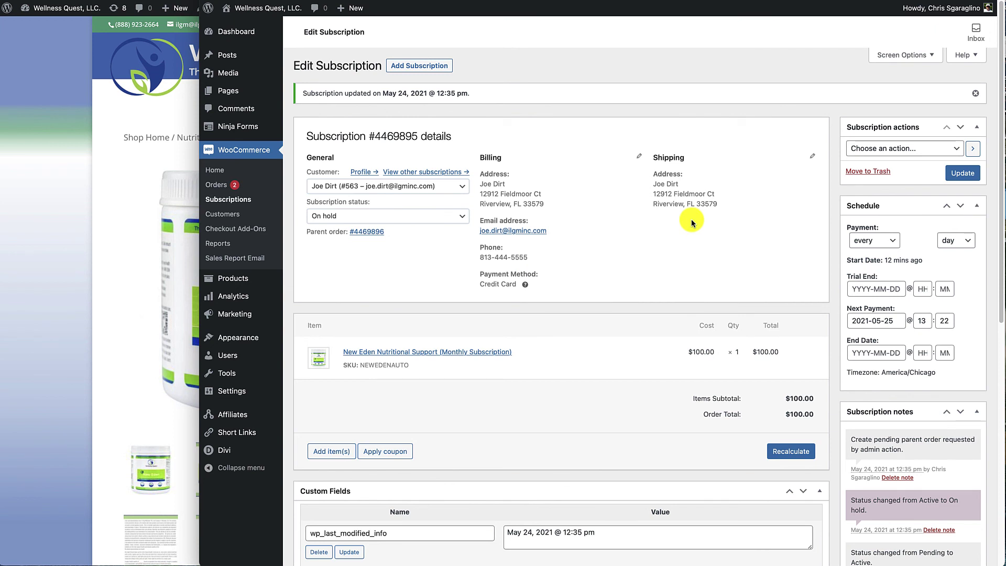
# - Go back to the WooCommerce Subscriptions list, where #4469895 shows On hold
pyautogui.click(228, 204)
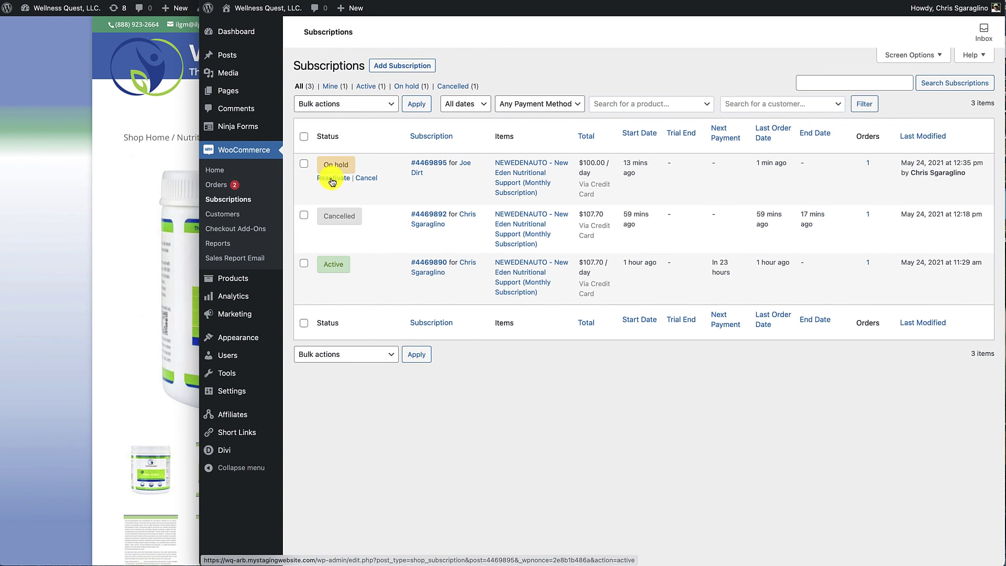
# - Reactivate on-hold subscription #4469895 so it shows Active with next payment in 24 hours
pyautogui.click(332, 178)
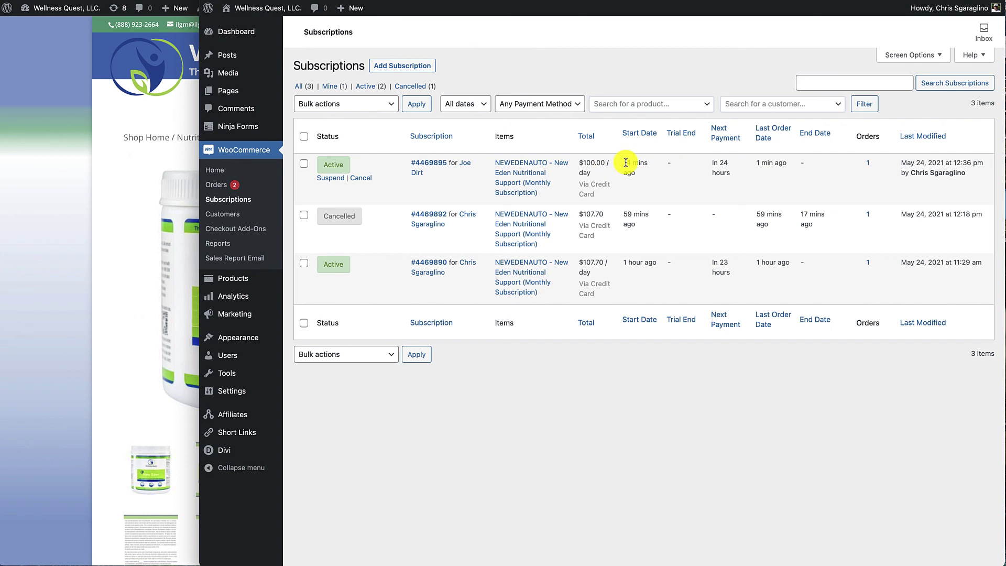
pyautogui.moveTo(625, 163)
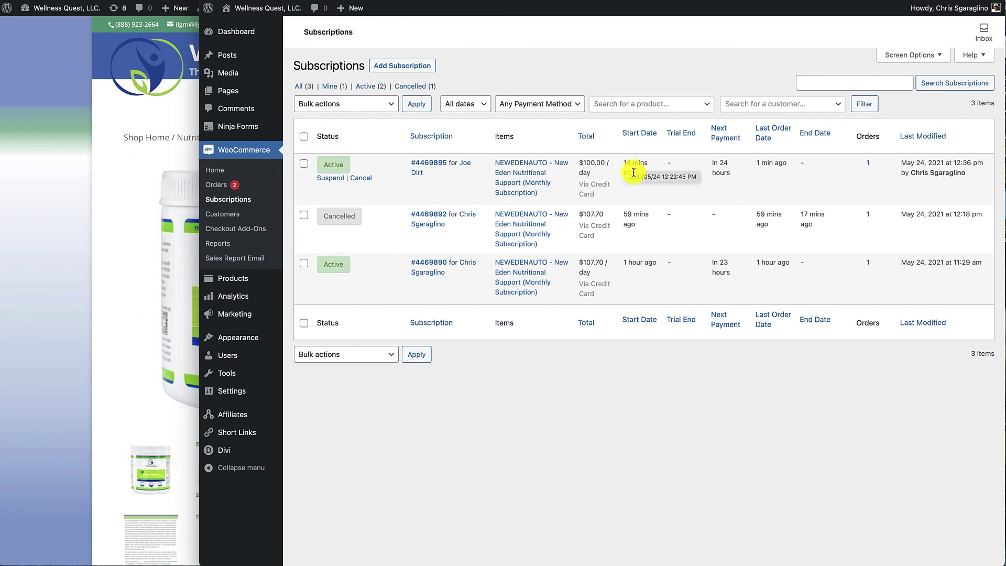